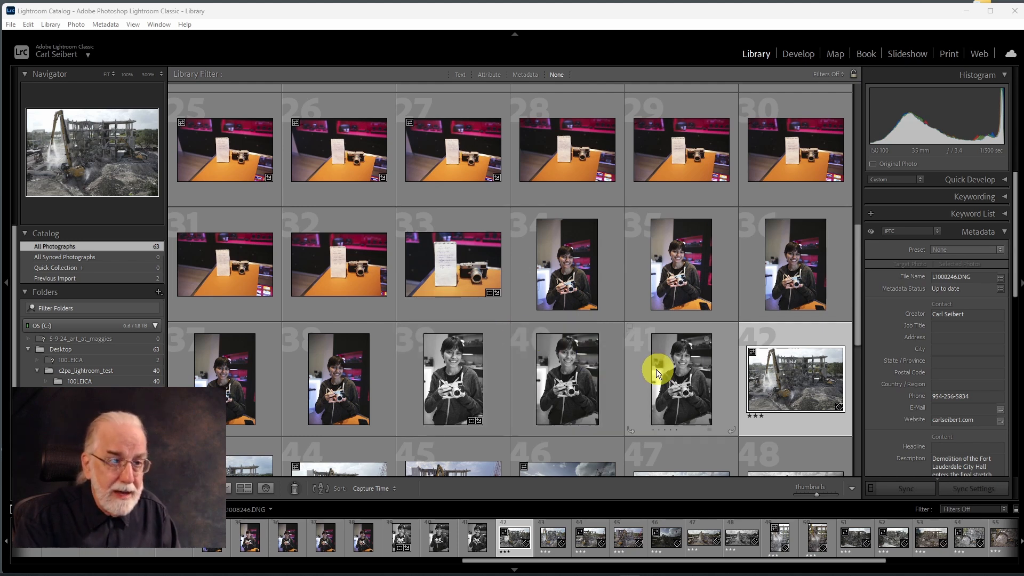
- Insert "This is a caption." before the existing credit in the Description of the black-and-white portrait L1000032.JPG
click(463, 370)
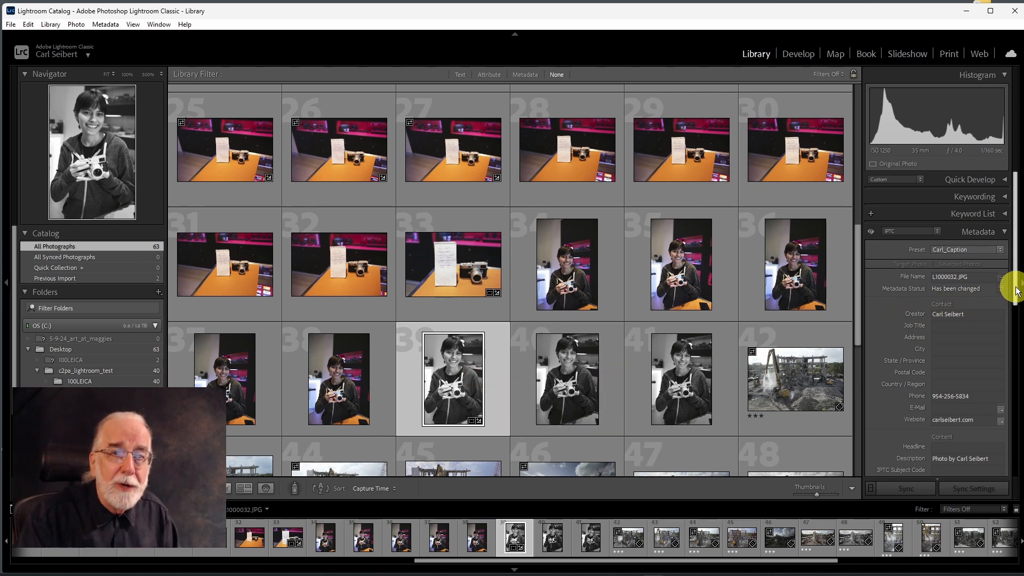
drag(1016, 290, 1019, 325)
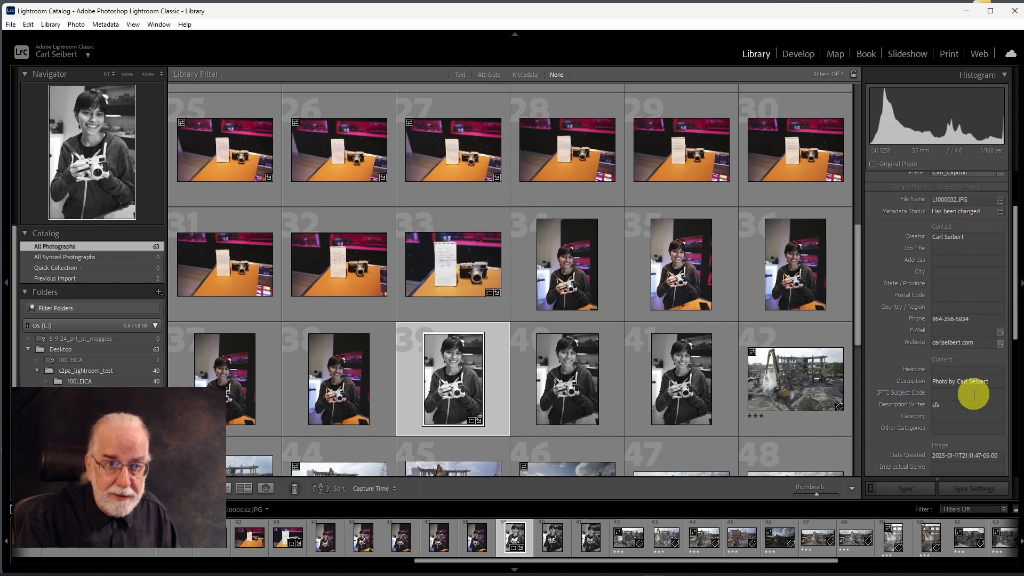
click(934, 382)
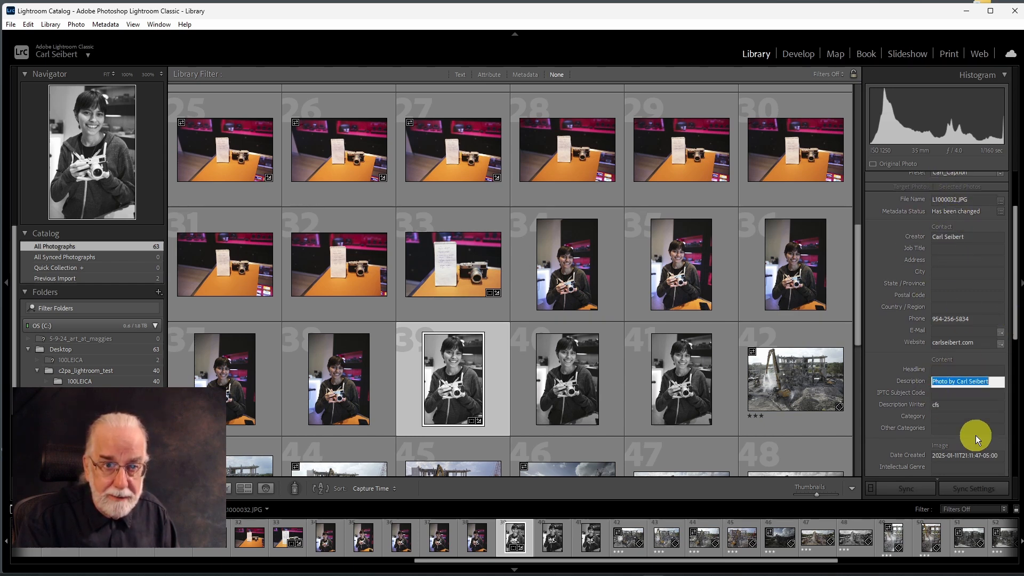
click(935, 381)
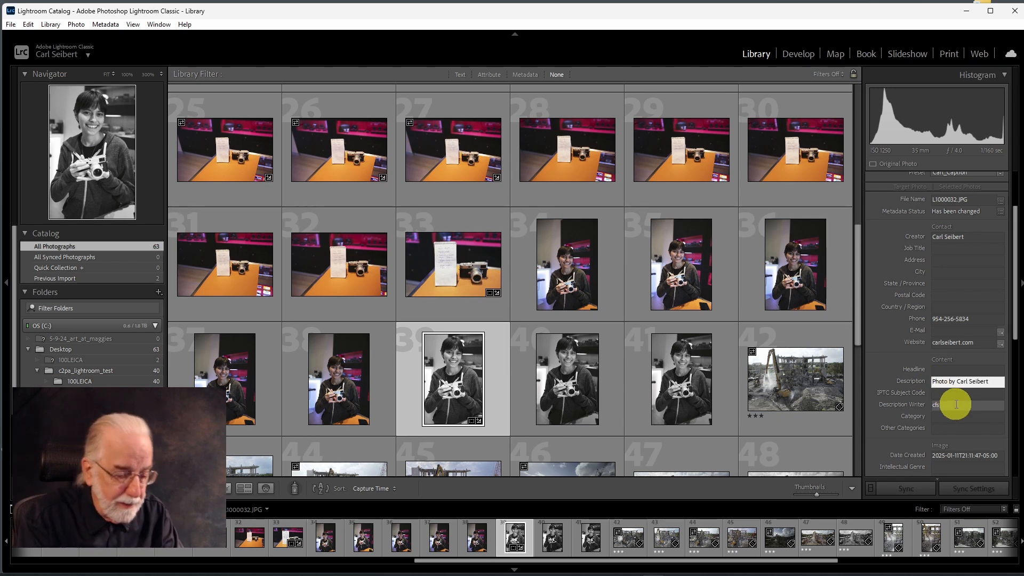
text(This is a )
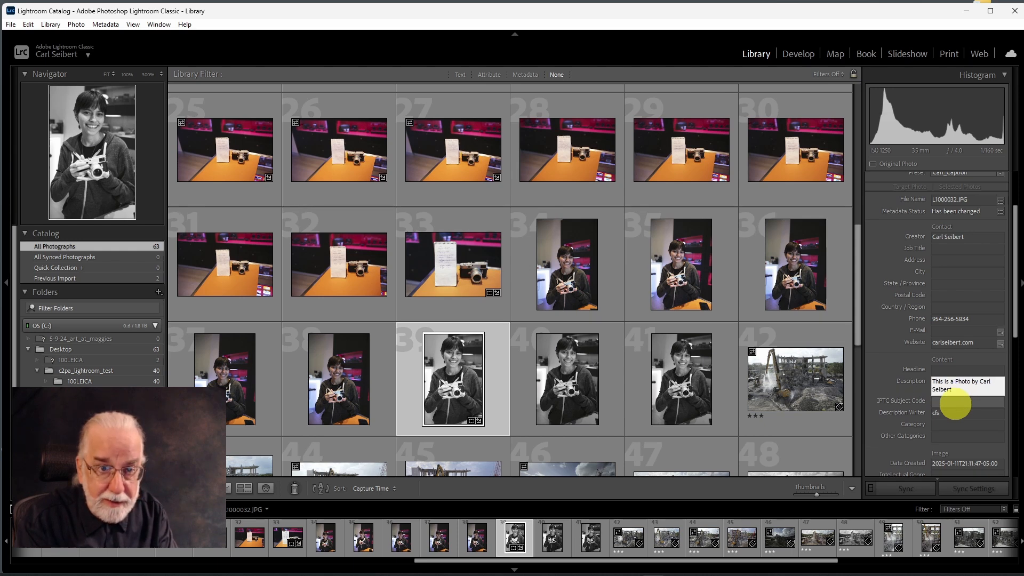
text(captio)
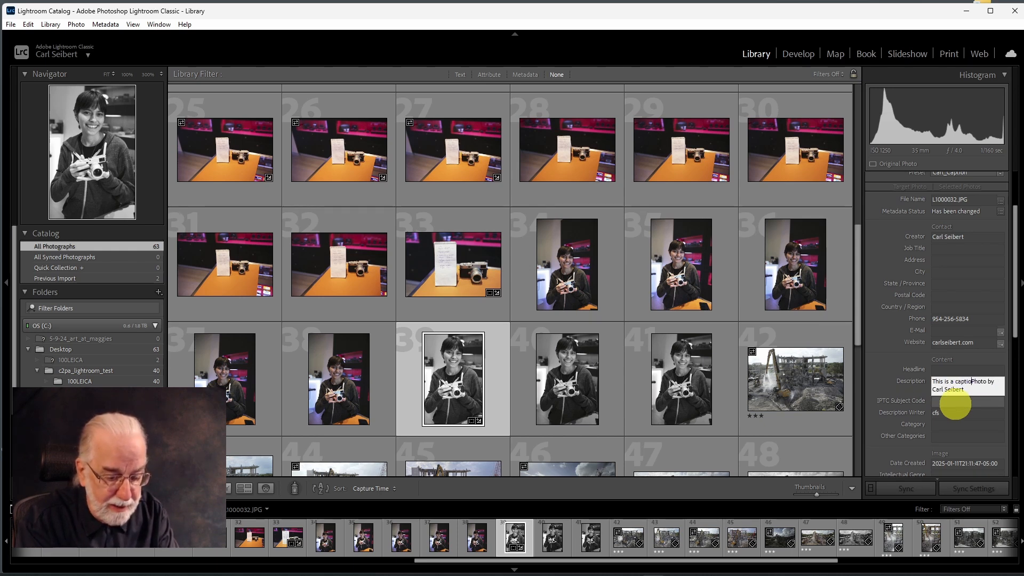
text(n)
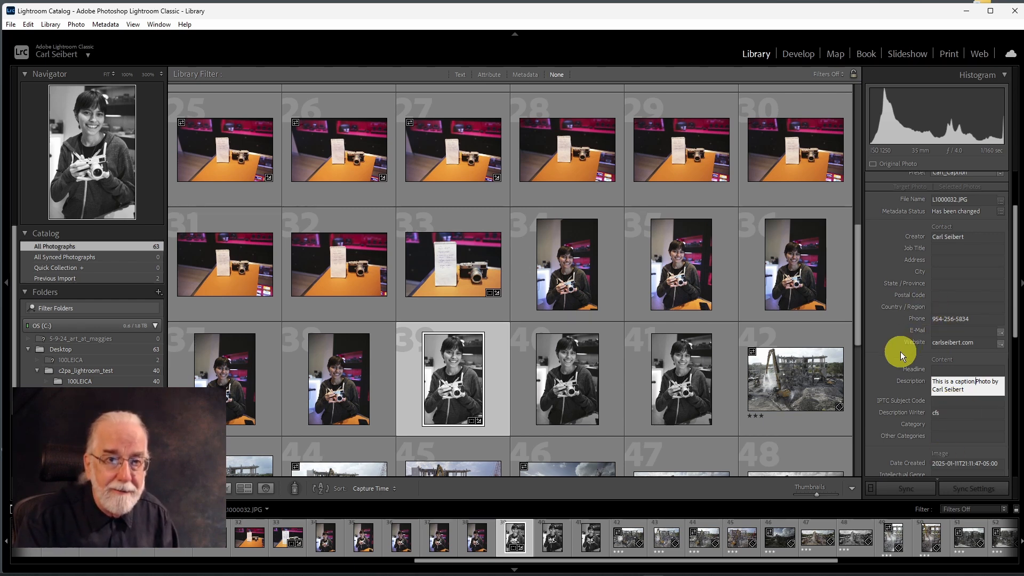
key(Return)
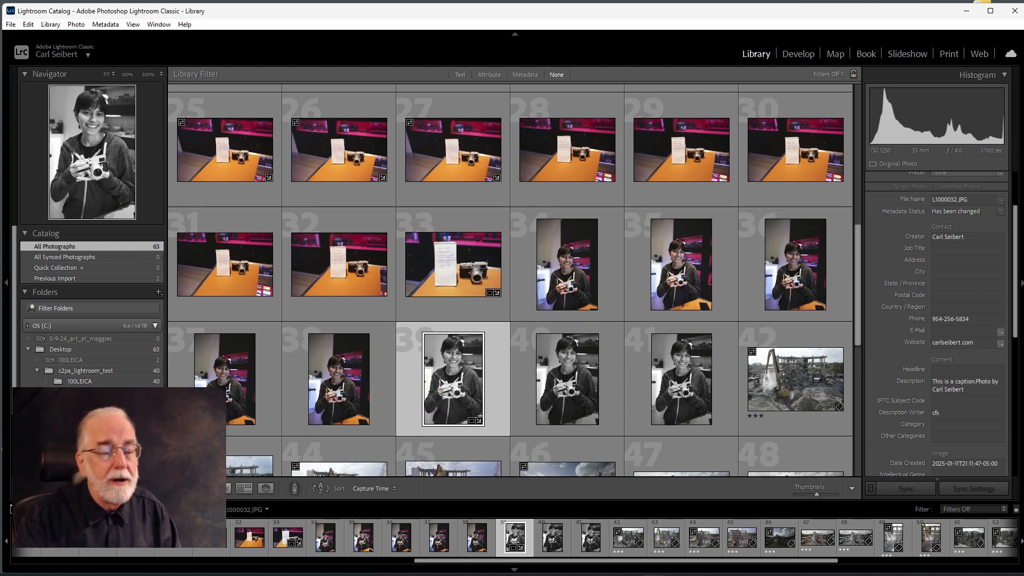
- Open the export settings for the selected portrait and choose All Metadata as the metadata to include
key(ctrl+shift+e)
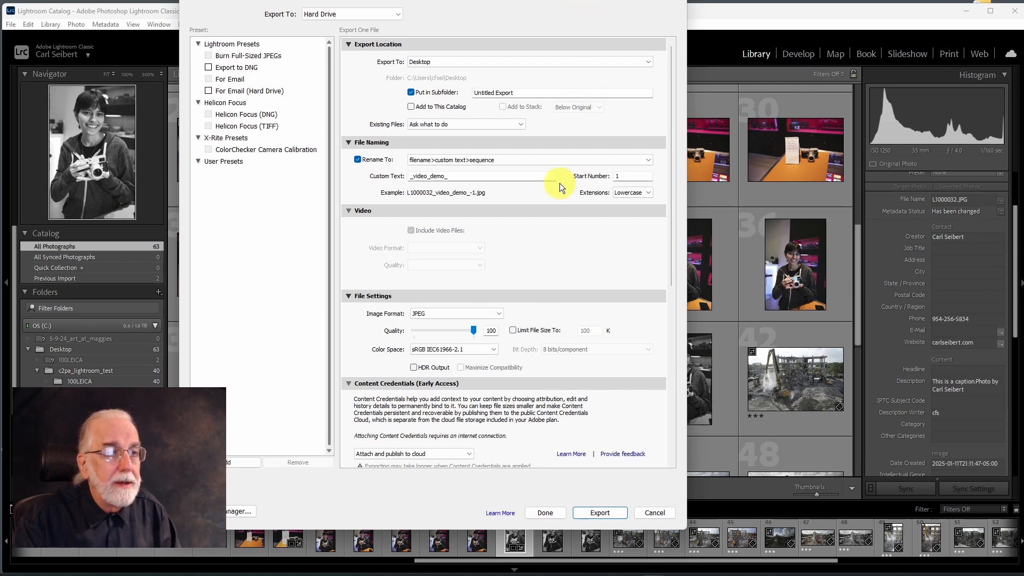
scroll(558, 183, down, 5)
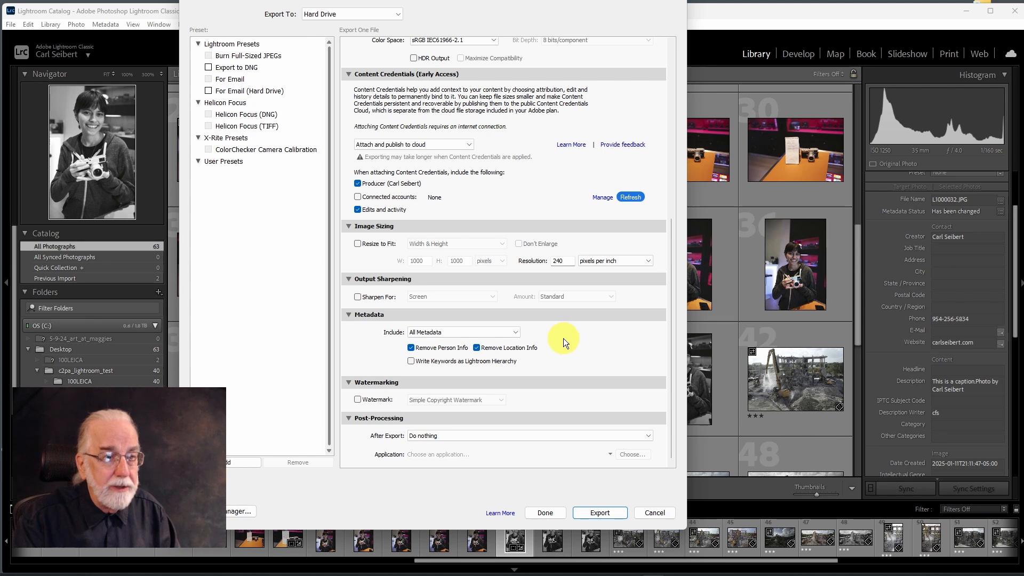
click(513, 333)
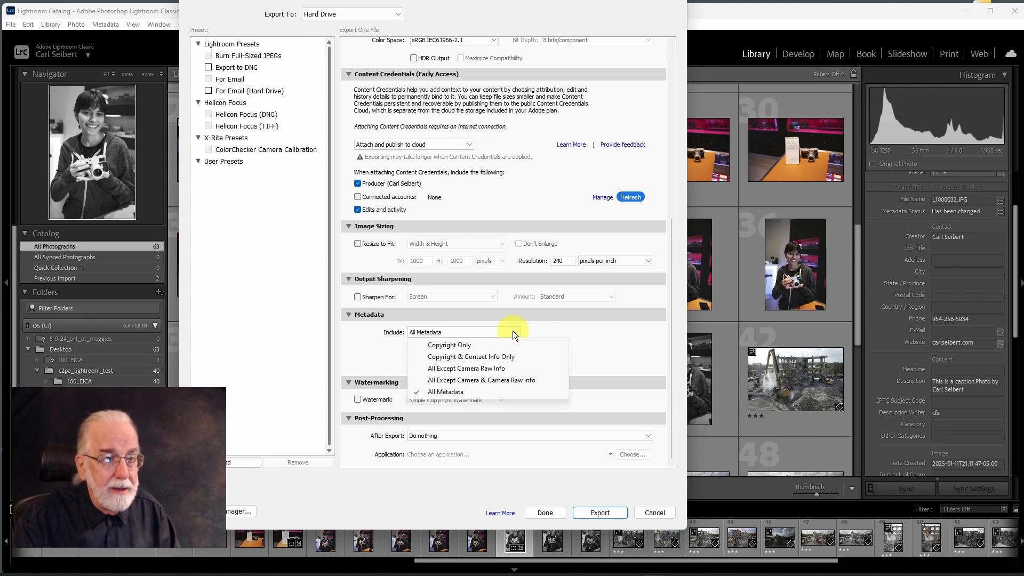
click(444, 391)
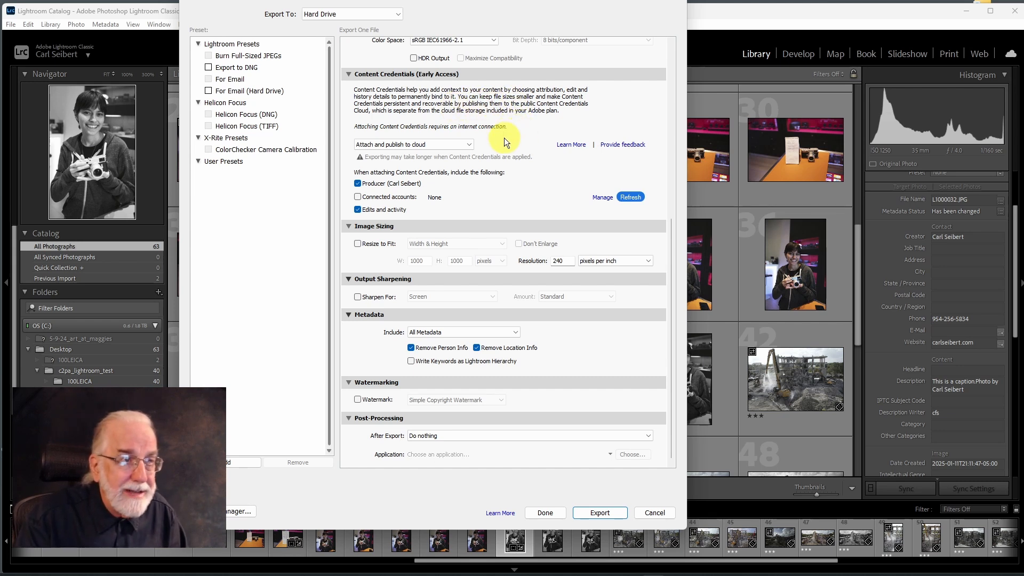
- Set Content Credentials to Attach and publish to cloud, with Producer and Edits and activity included, and export the photo
click(470, 145)
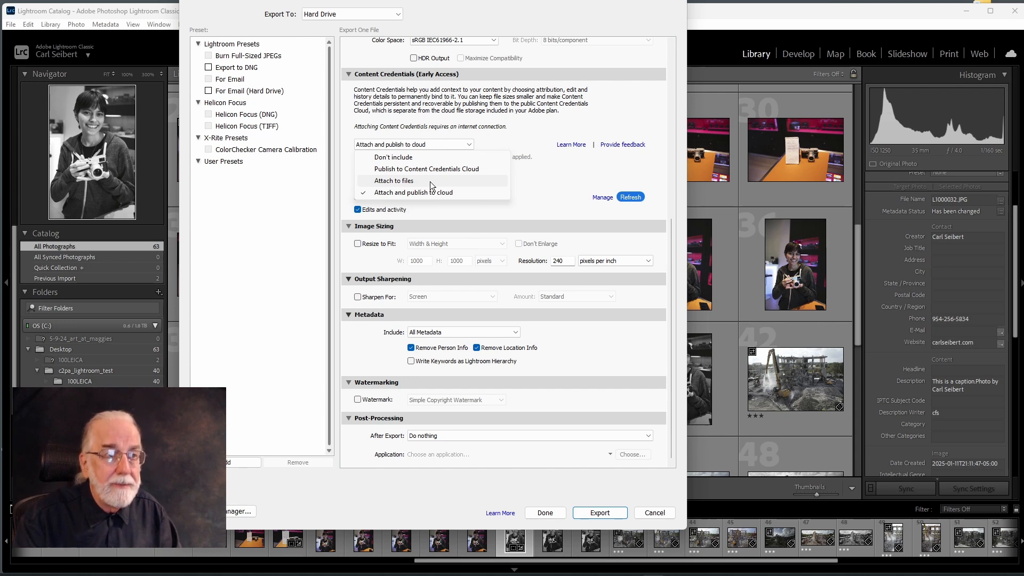
click(434, 195)
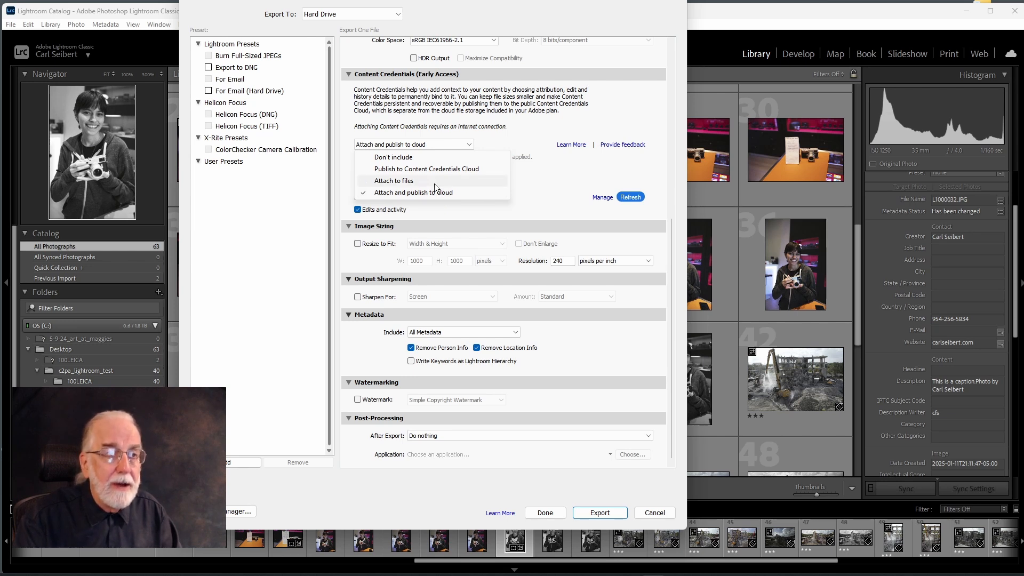
click(436, 194)
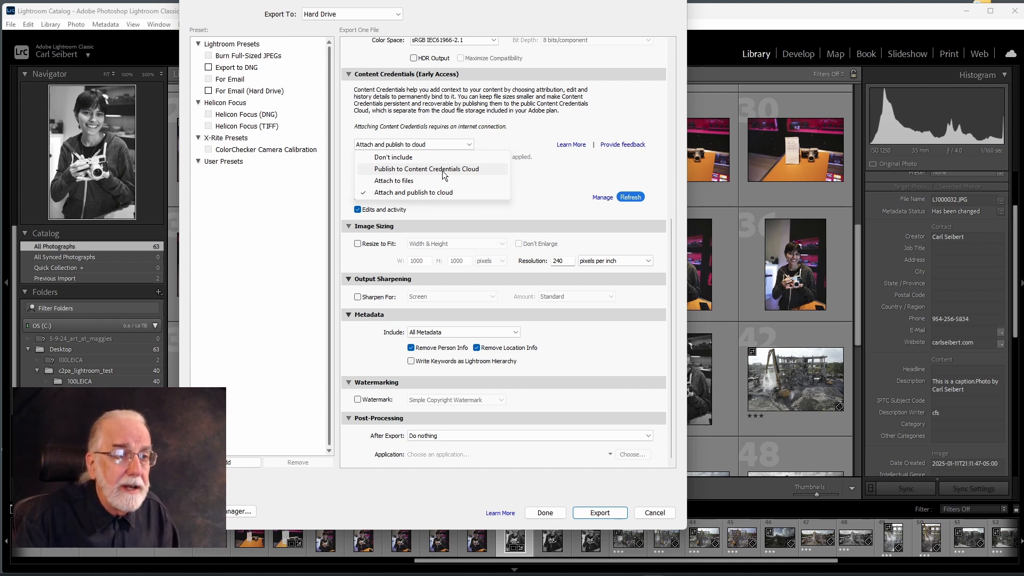
click(443, 193)
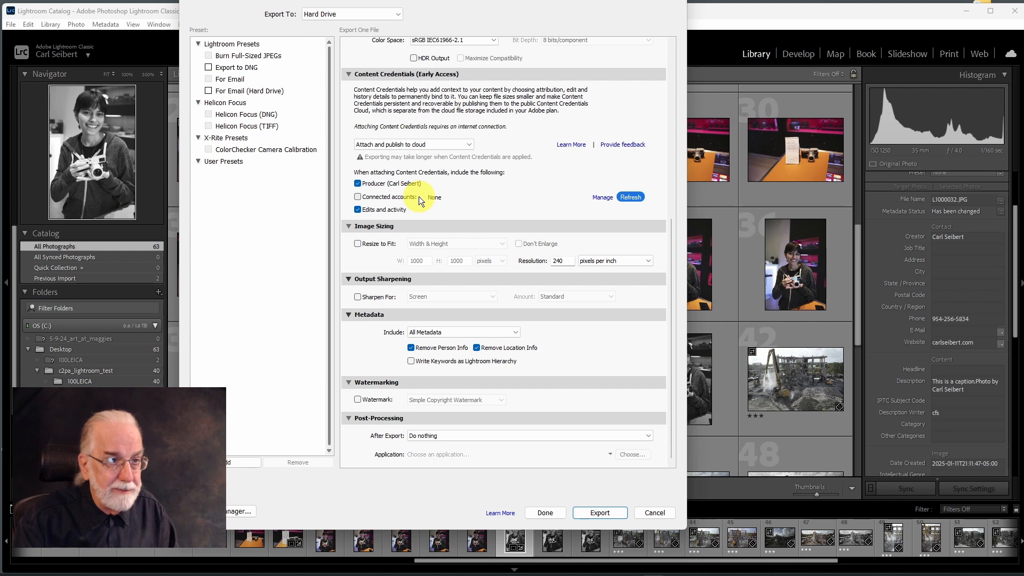
click(358, 211)
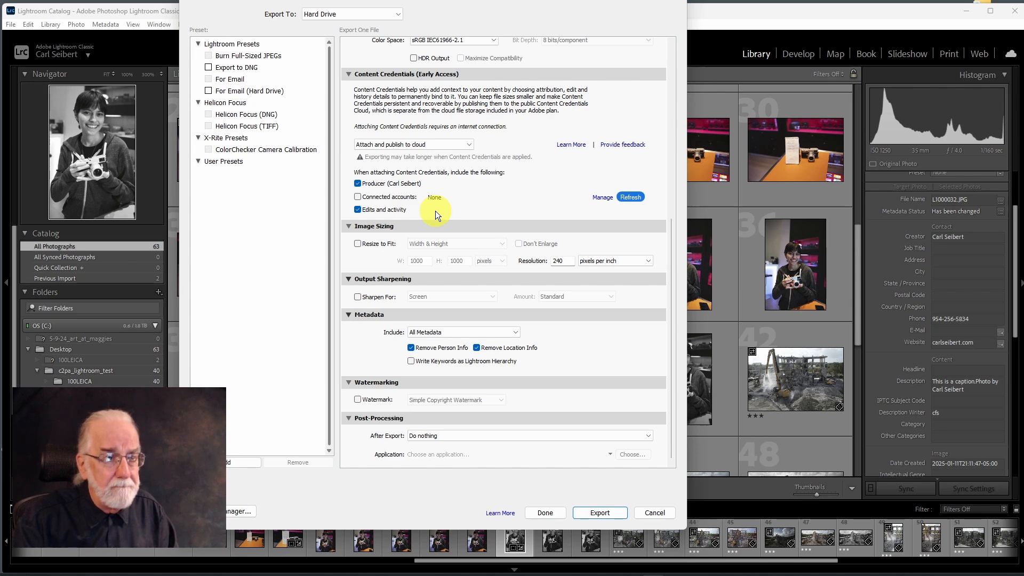
click(599, 512)
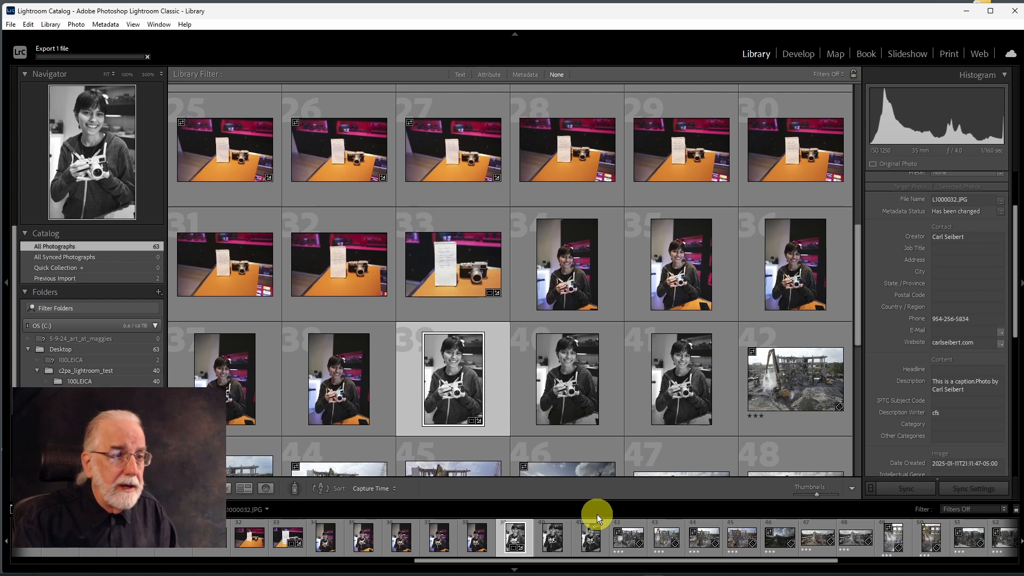
- Switch to the Content Credentials Verify page in Chrome and load the exported L1000032_video_demo_-1.jpg from the Untitled Export folder
mouse_move(183, 575)
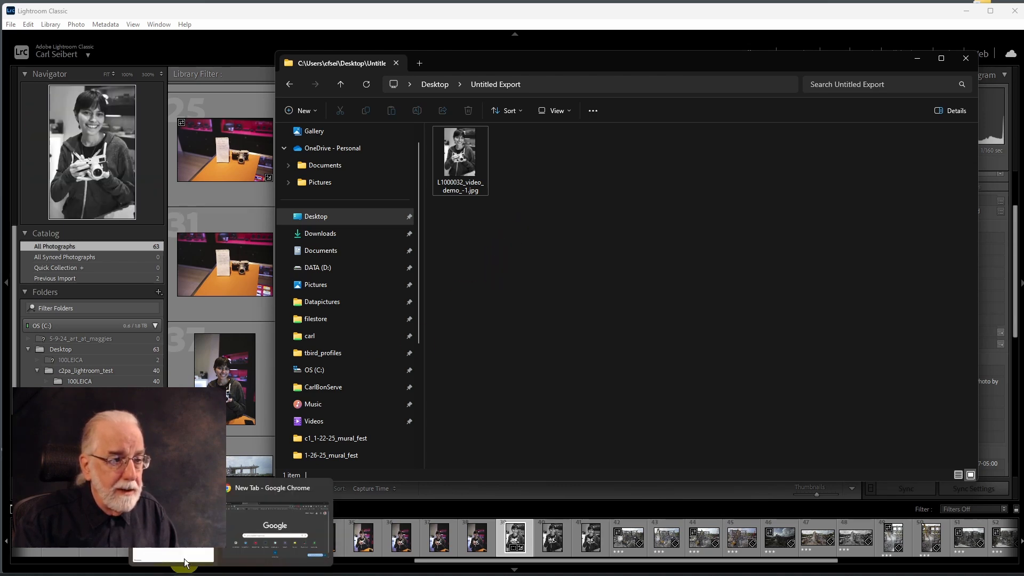
click(182, 554)
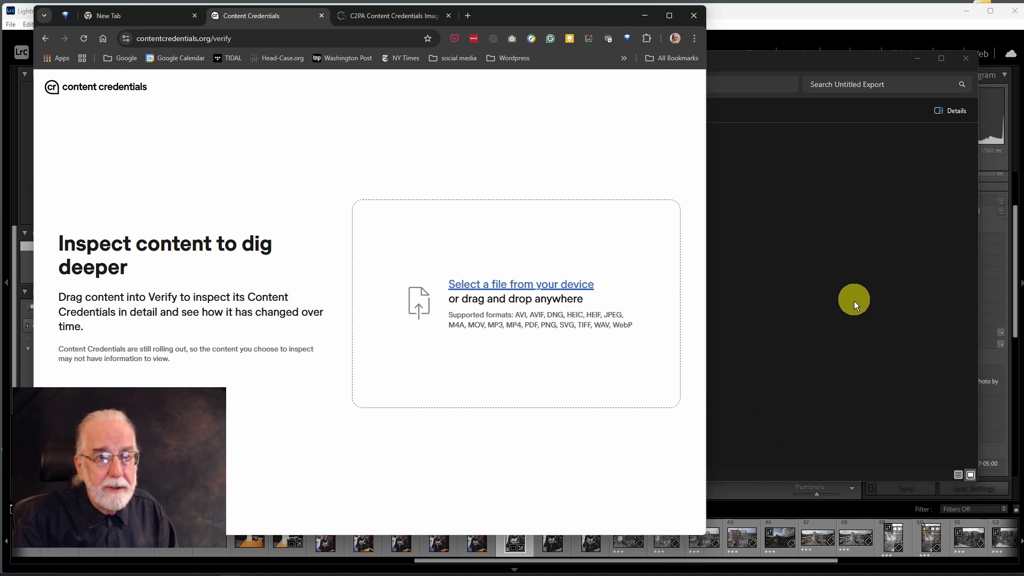
click(853, 296)
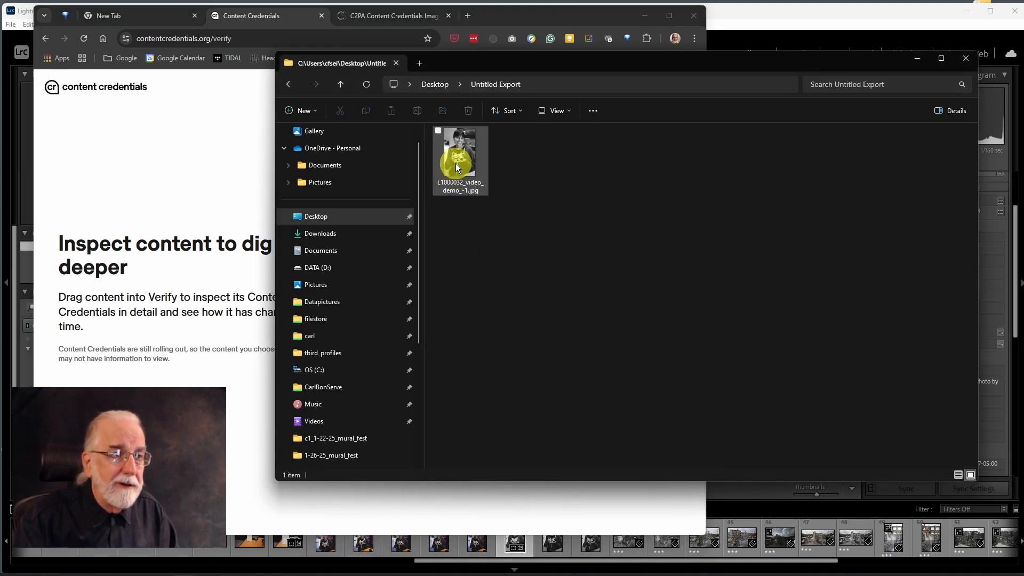
drag(460, 160, 286, 457)
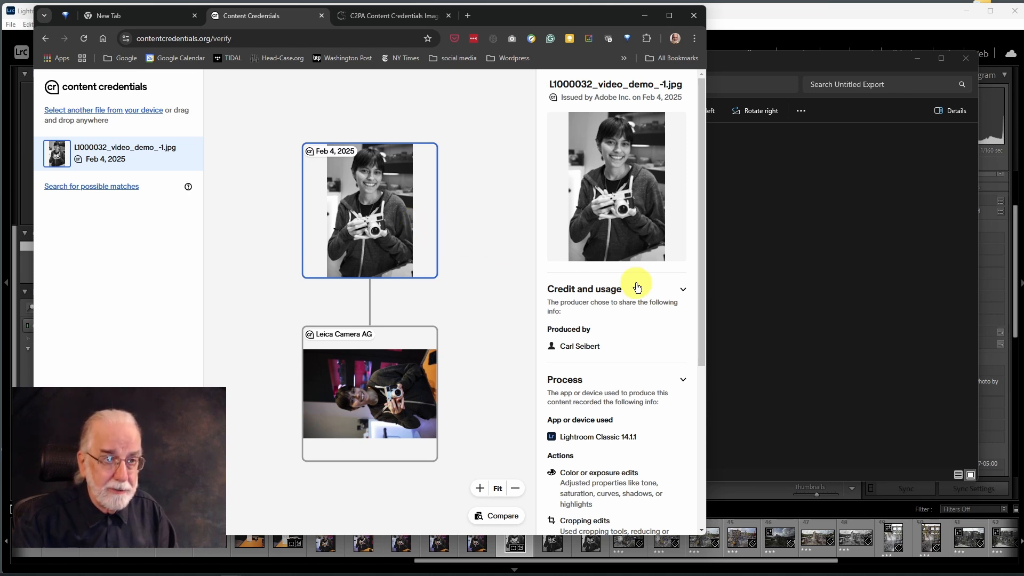
- Examine the capture details of the Leica original and the producer, app and edit actions recorded for the exported version
drag(701, 309, 706, 357)
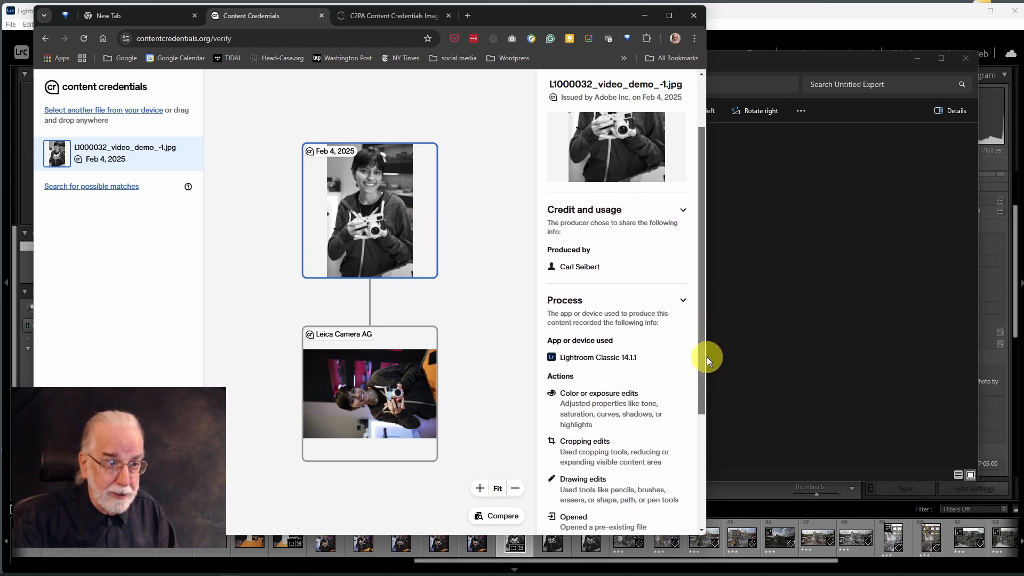
click(365, 405)
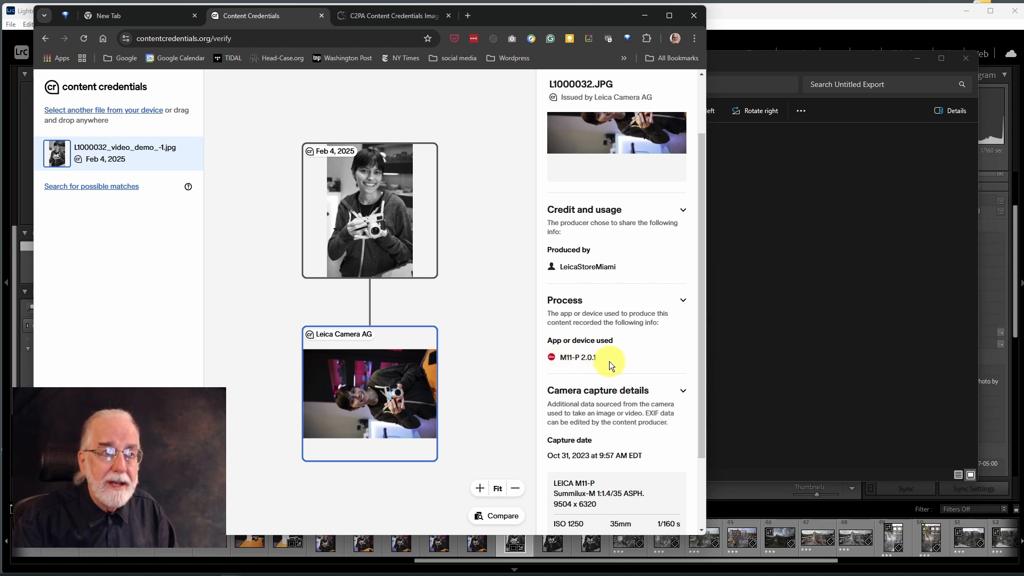
scroll(628, 313, down, 2)
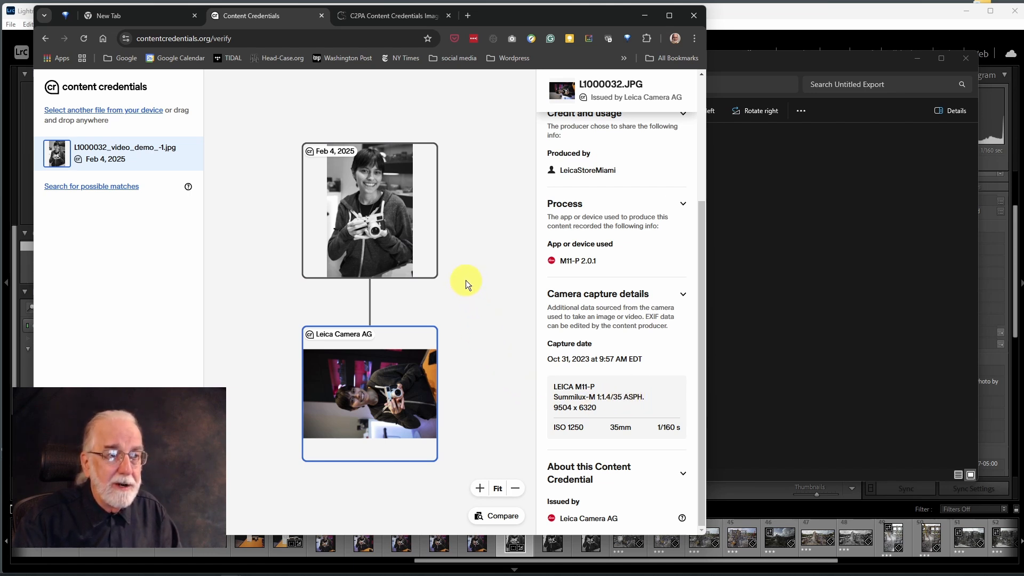
click(365, 207)
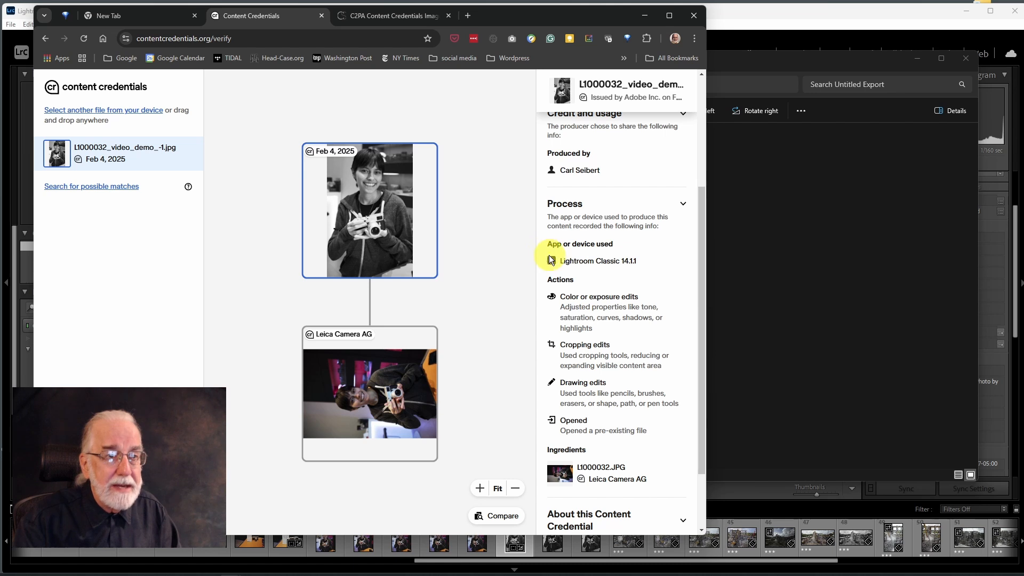
drag(558, 261, 640, 265)
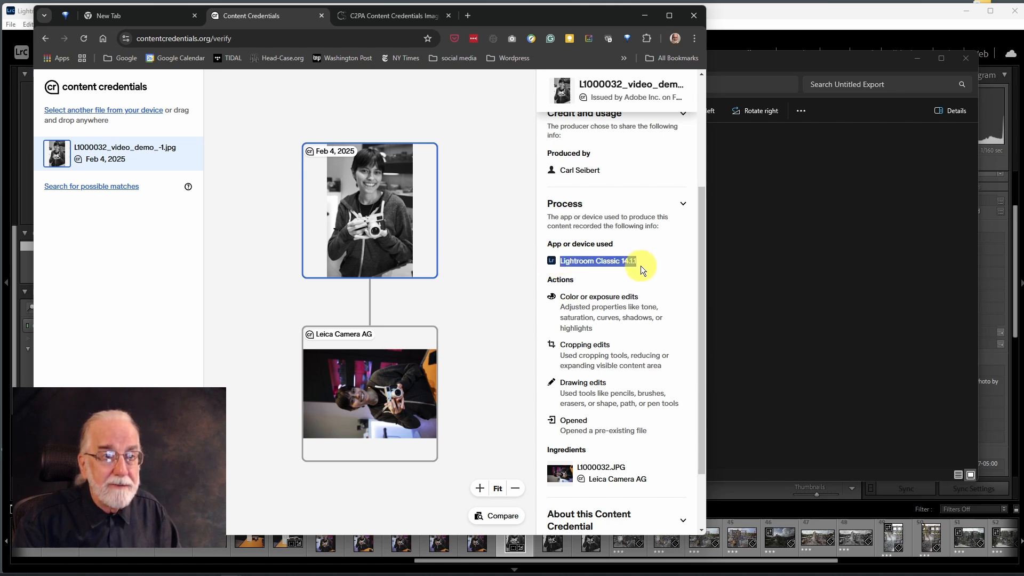
click(643, 344)
drag(560, 174, 596, 177)
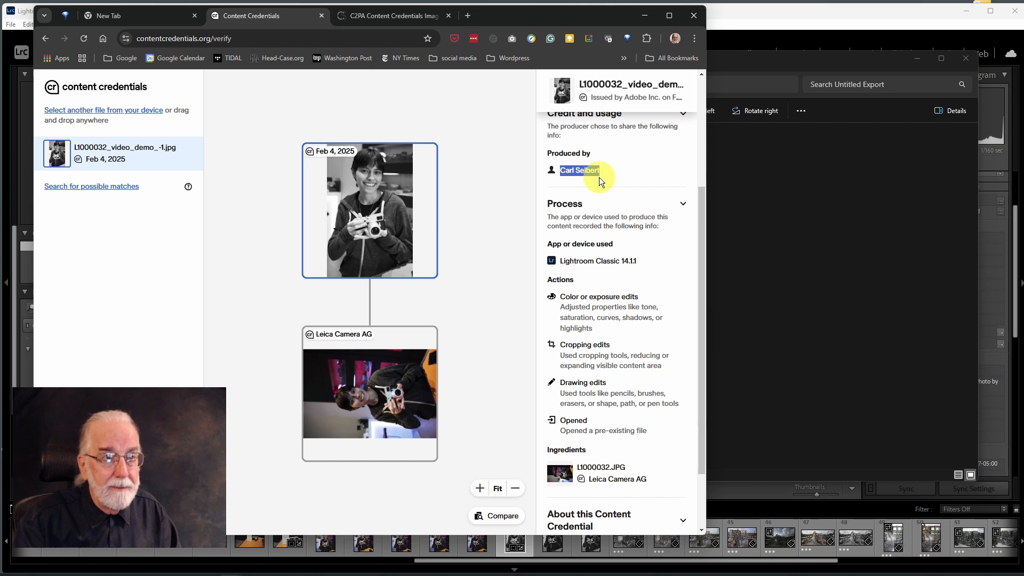
click(645, 311)
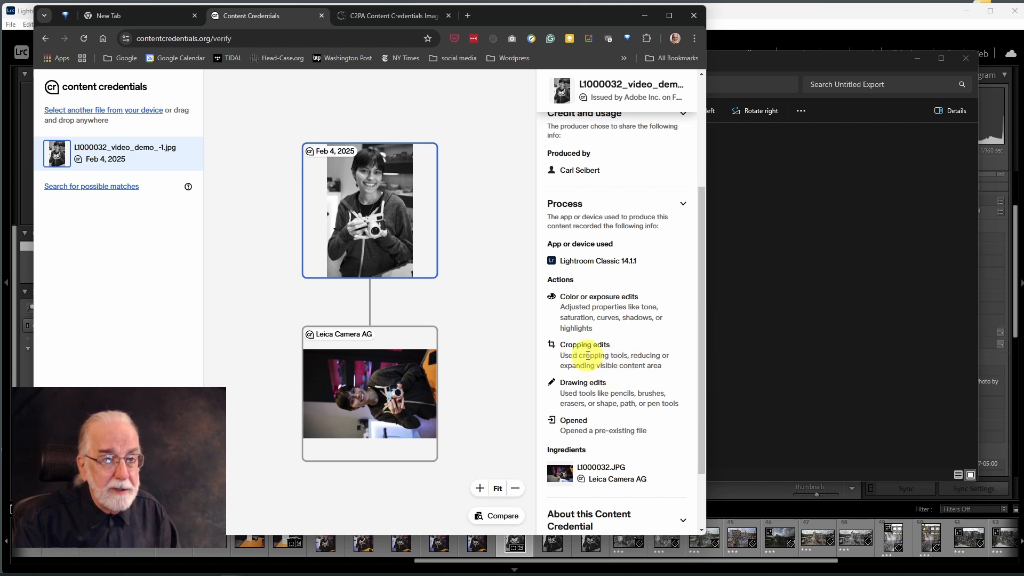
- Compare the credentials of the Leica Camera AG original with those of the Feb 4, 2025 version by alternating between them
click(388, 398)
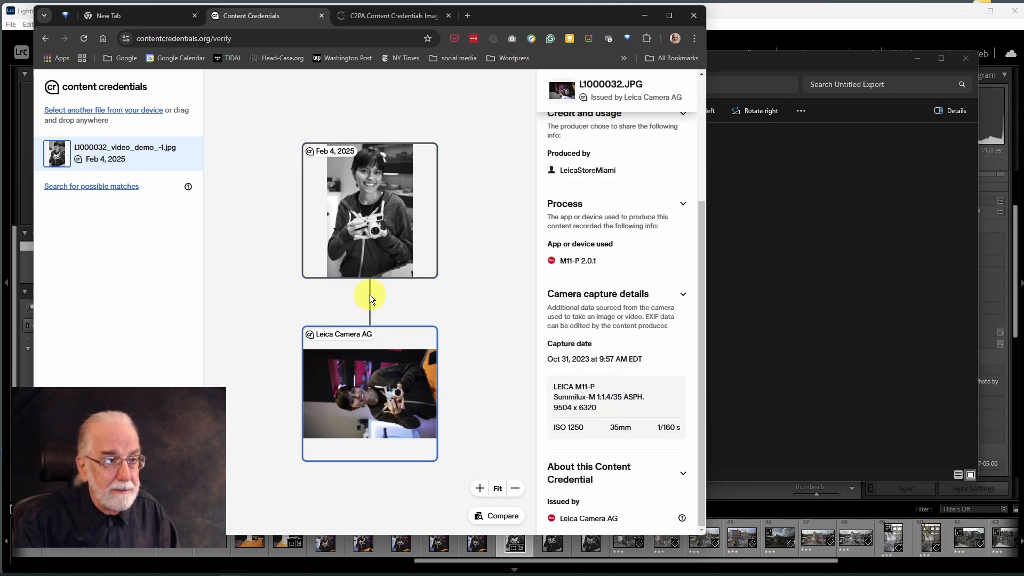
click(362, 245)
click(377, 373)
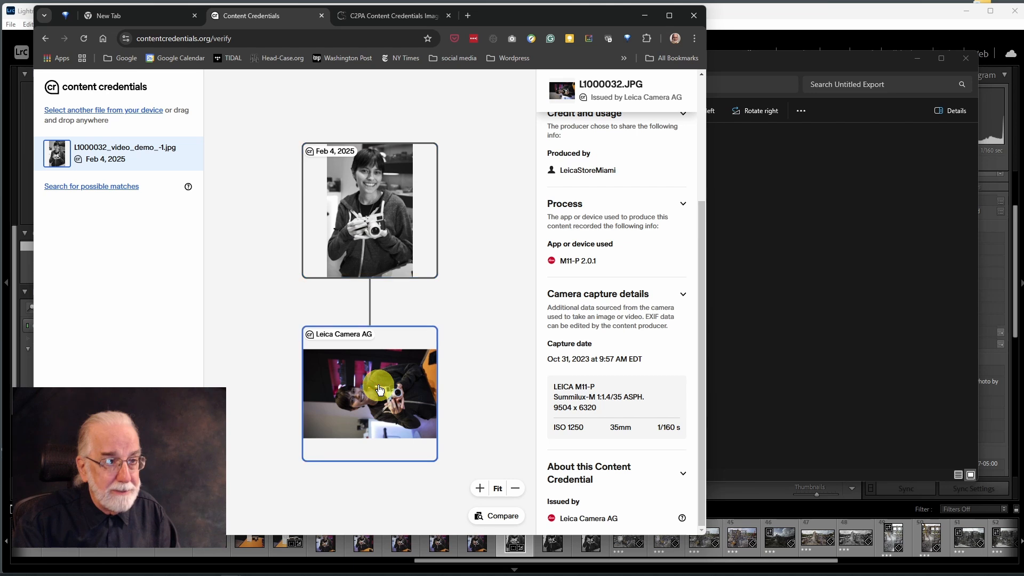
click(382, 235)
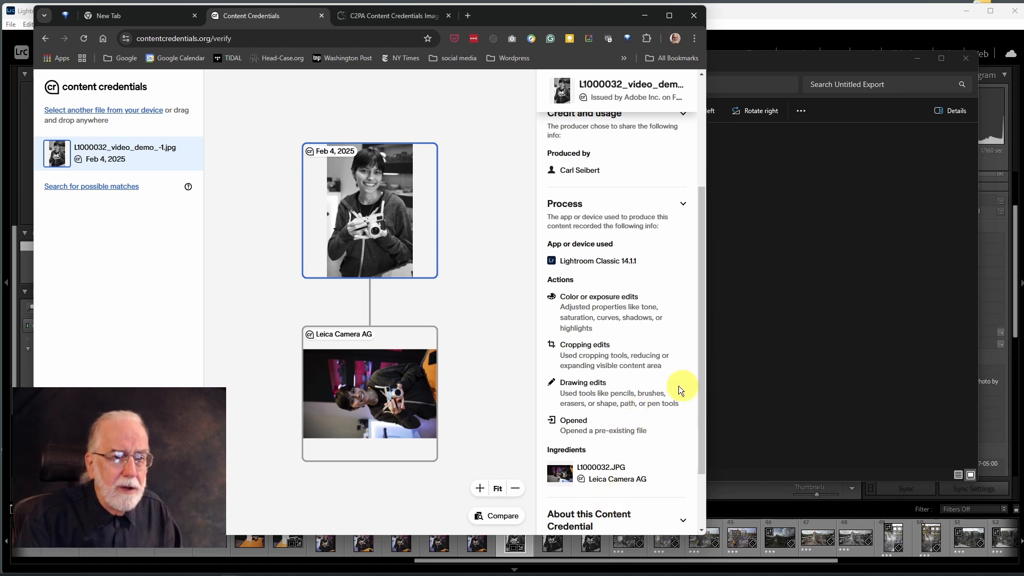
drag(702, 379, 693, 333)
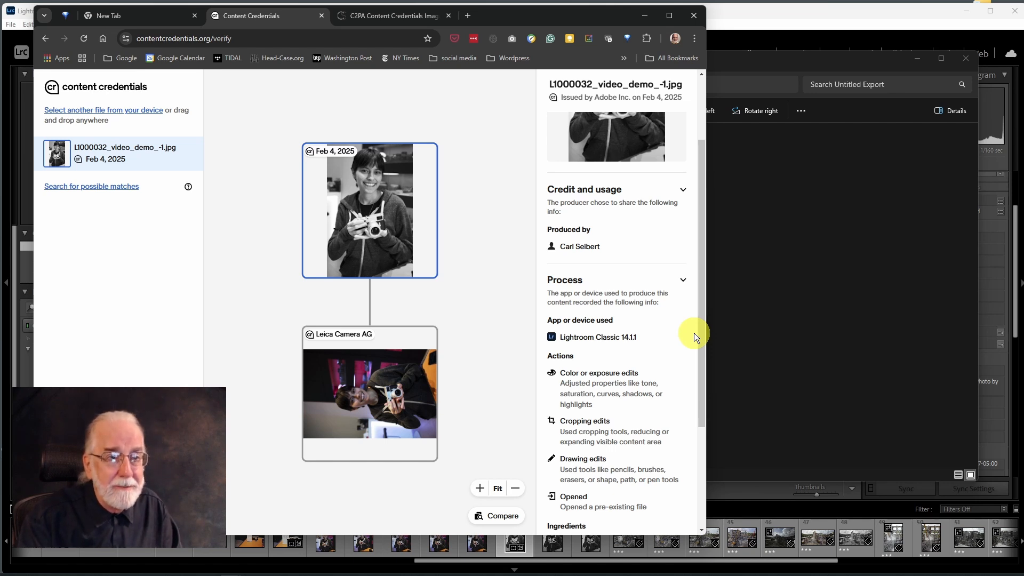
scroll(696, 331, down, 1)
click(345, 410)
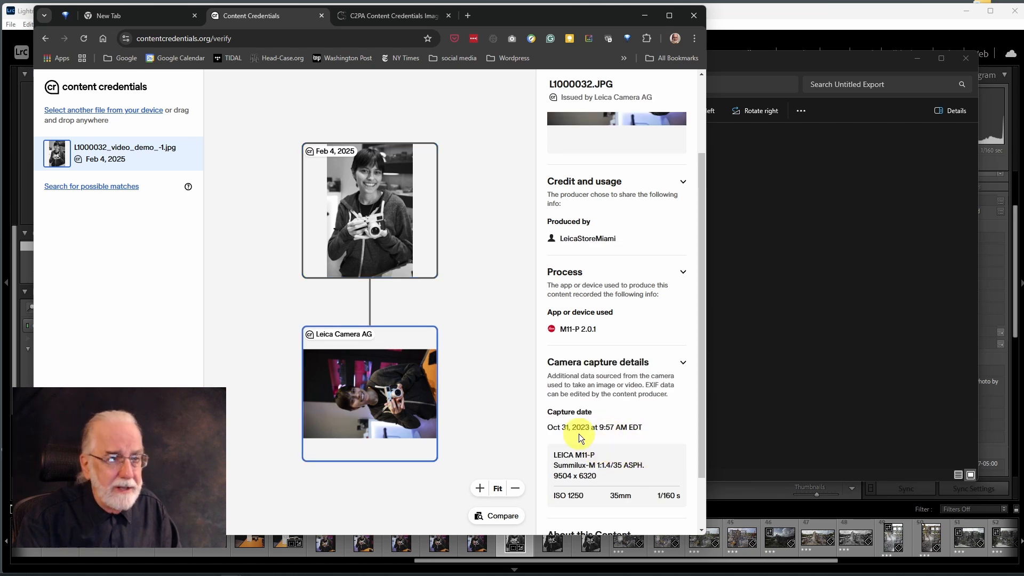
click(392, 224)
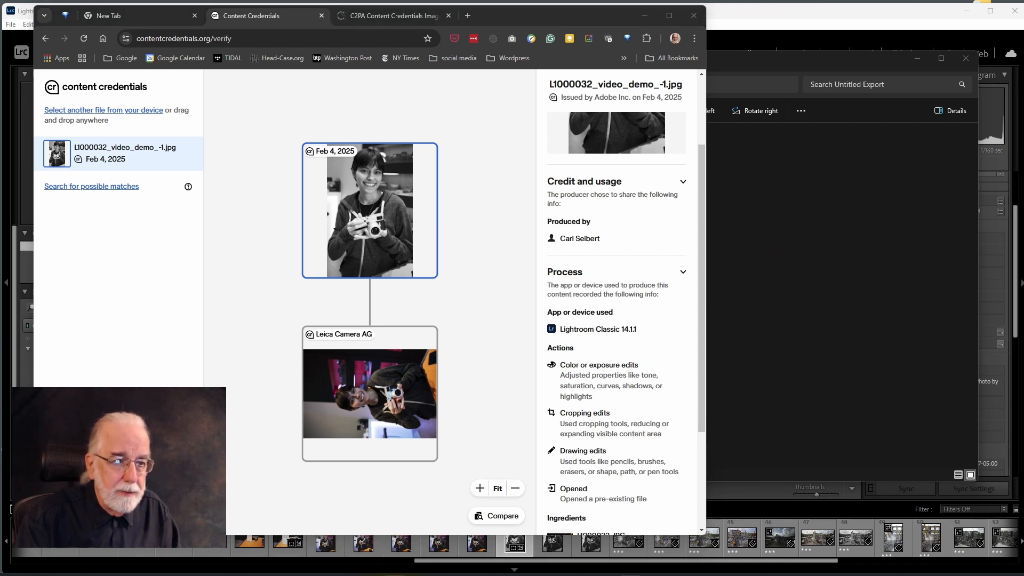
- Switch to Photo Mechanic Plus and give the exported L1000032_video_demo_-1.jpg a two-star rating
click(390, 557)
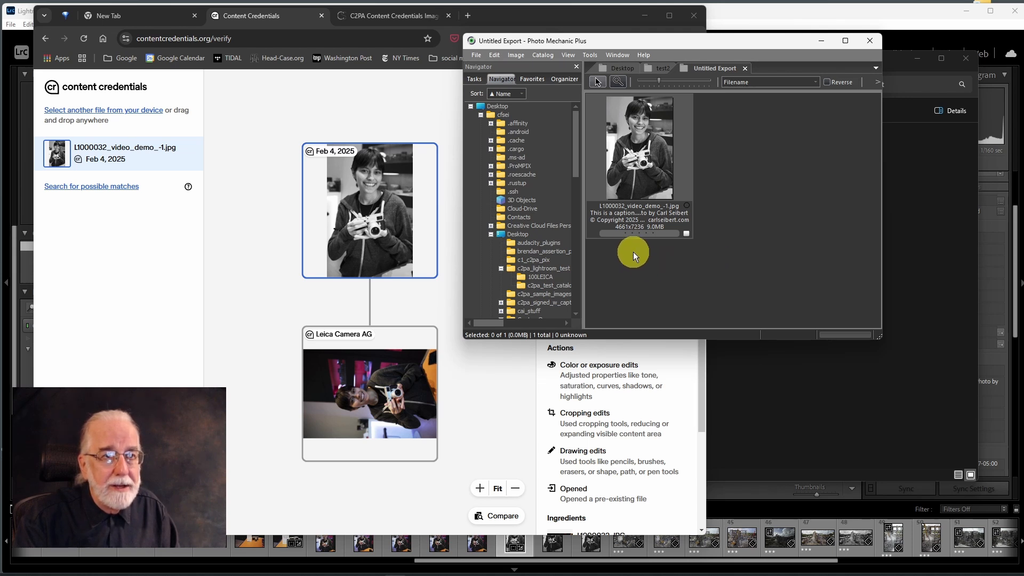
mouse_move(626, 238)
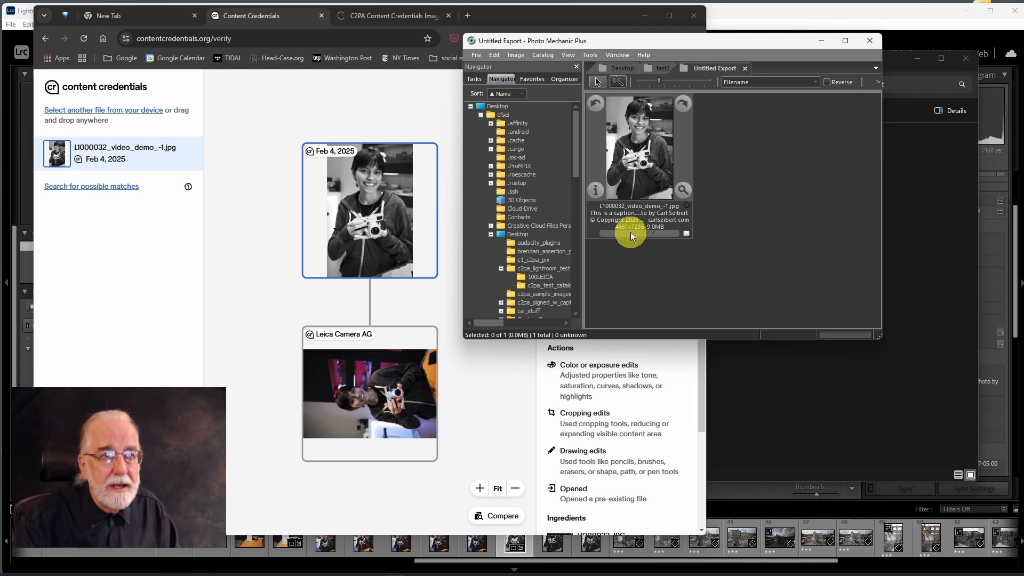
click(630, 232)
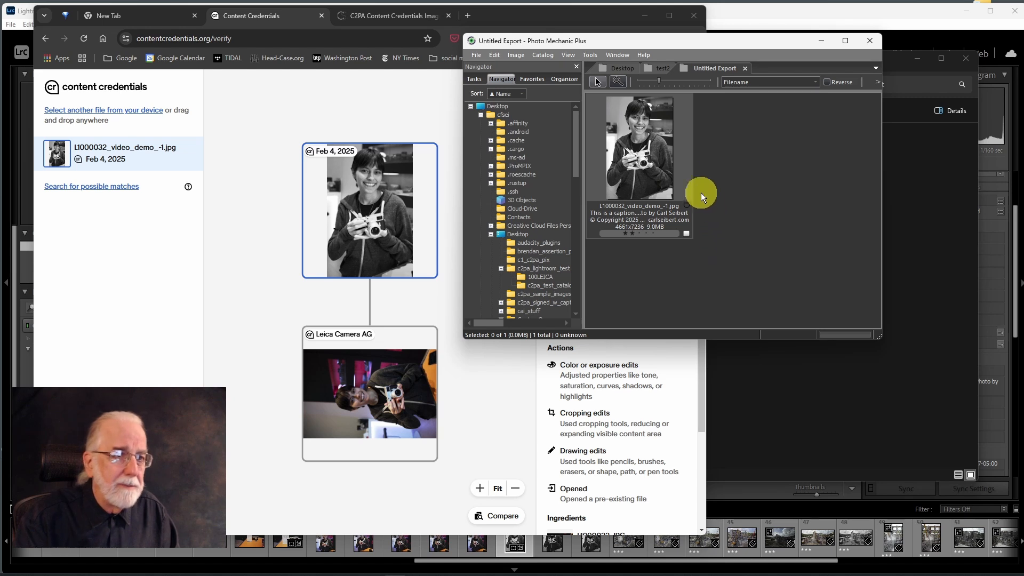
- Load the rated L1000032_video_demo_-1.jpg from Photo Mechanic Plus into the Content Credentials Verify page to check its credentials again
click(650, 160)
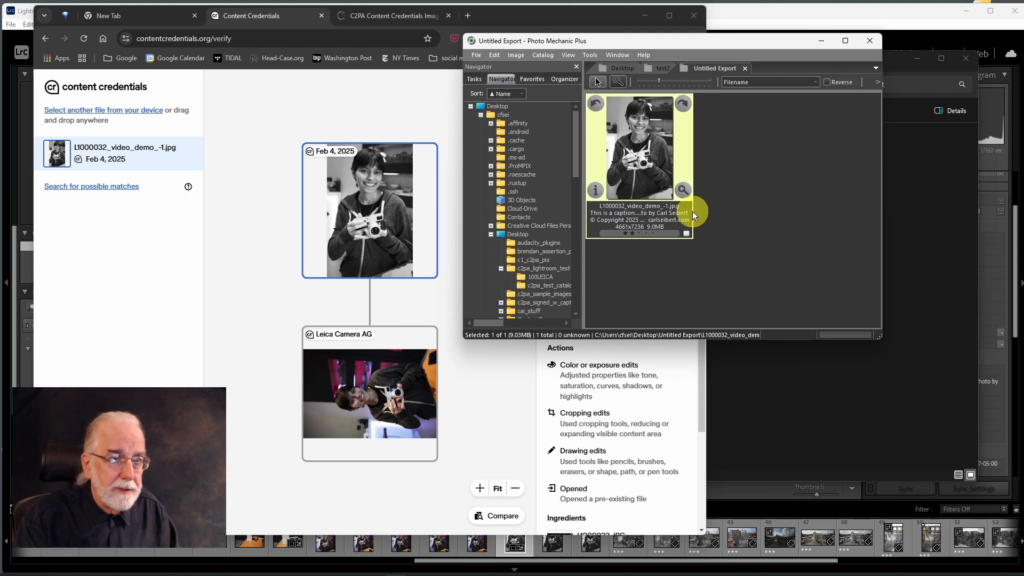
click(645, 161)
drag(645, 161, 363, 128)
drag(336, 252, 335, 251)
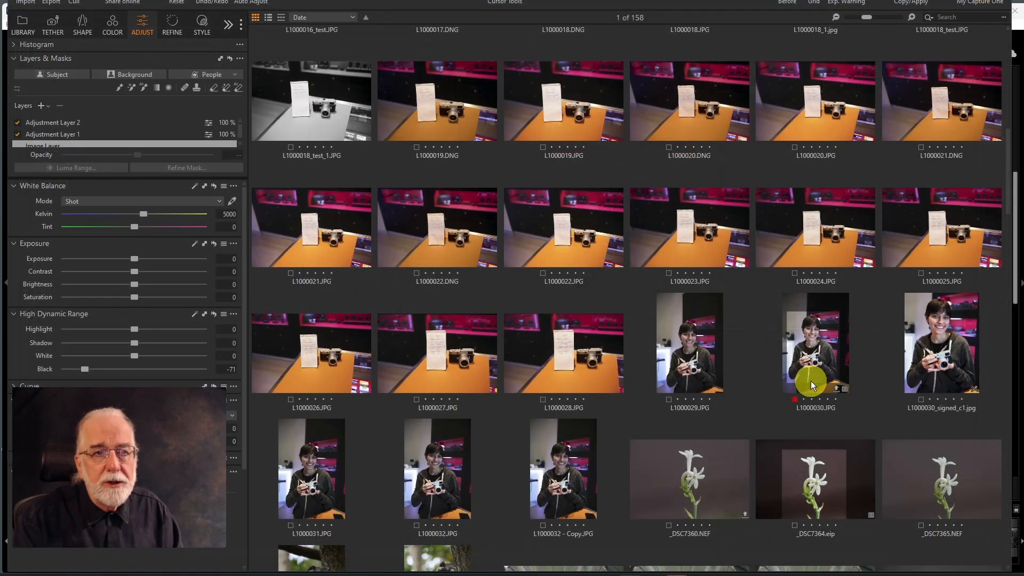
- Switch to Capture One, preview L1000035.JPG at full size, and return to the thumbnail grid
scroll(775, 356, up, 5)
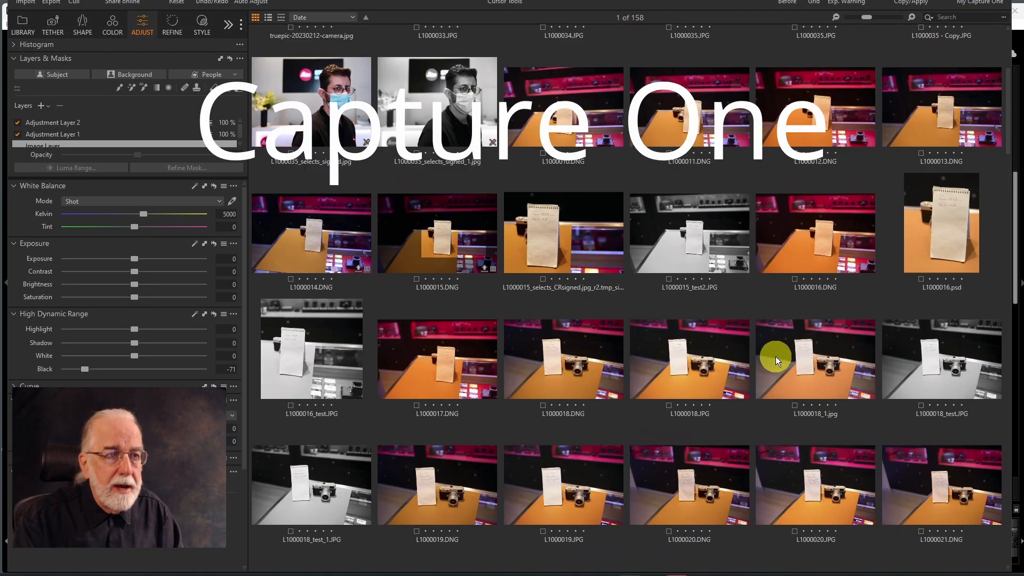
scroll(775, 356, up, 2)
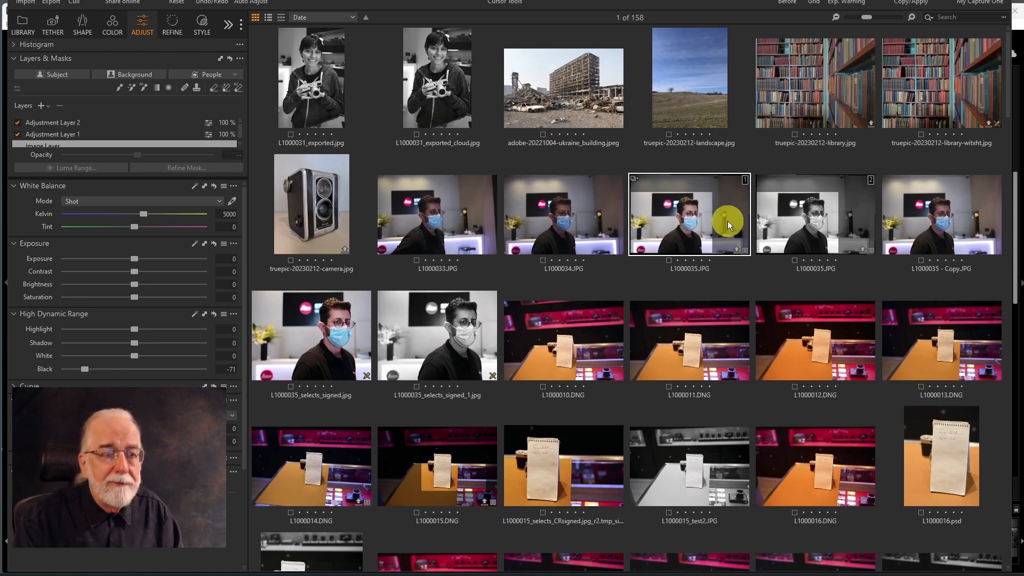
key(g)
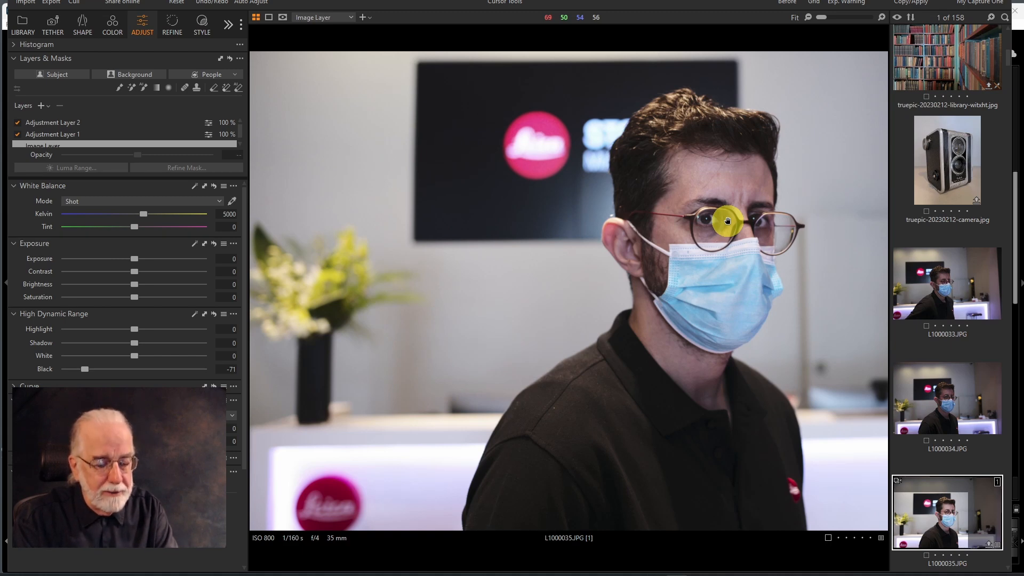
key(g)
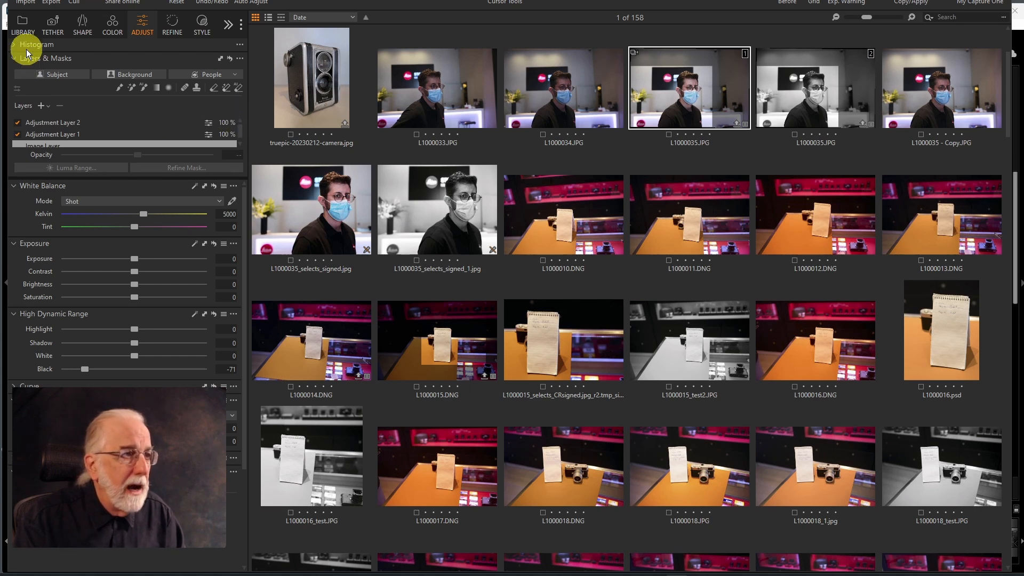
- Display the IPTC metadata of L1000035.JPG and apply the carlcaption metadata preset to it
click(24, 23)
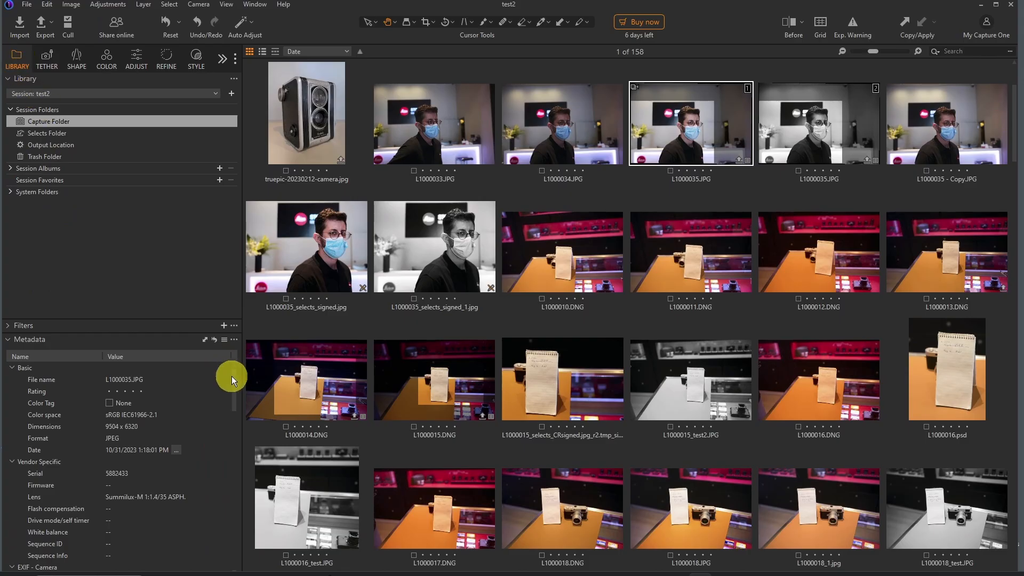
drag(233, 378, 232, 465)
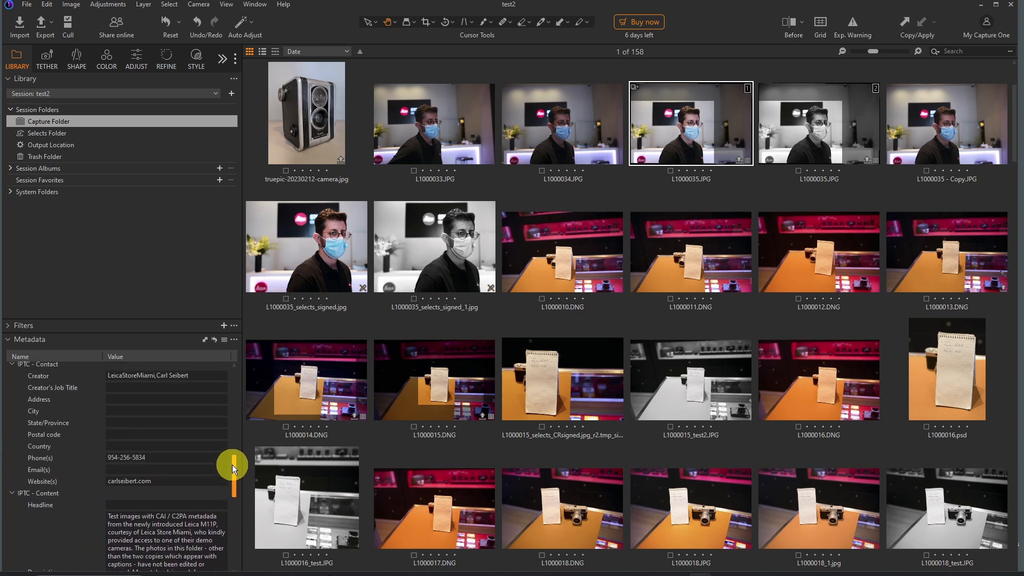
click(223, 339)
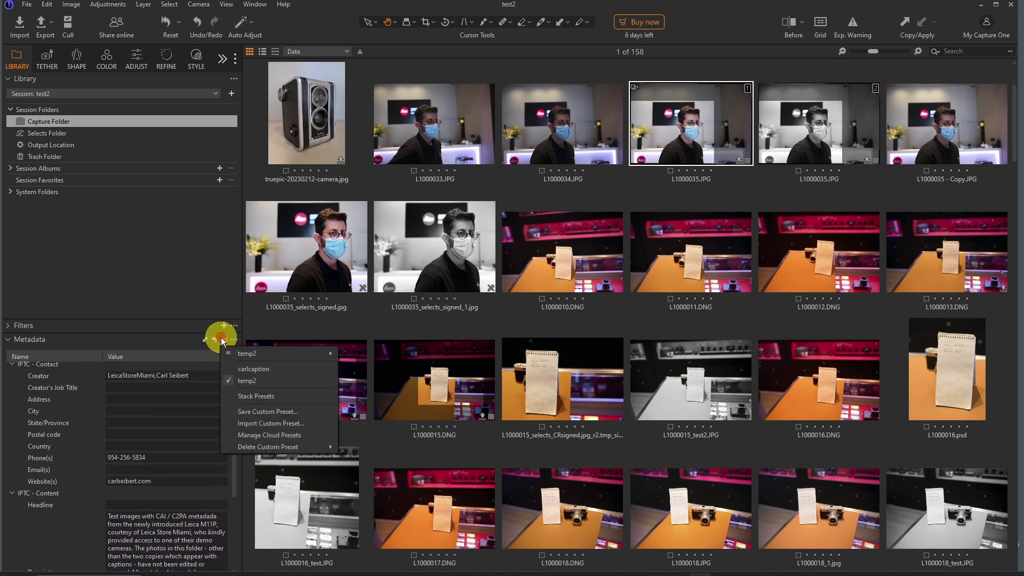
click(241, 370)
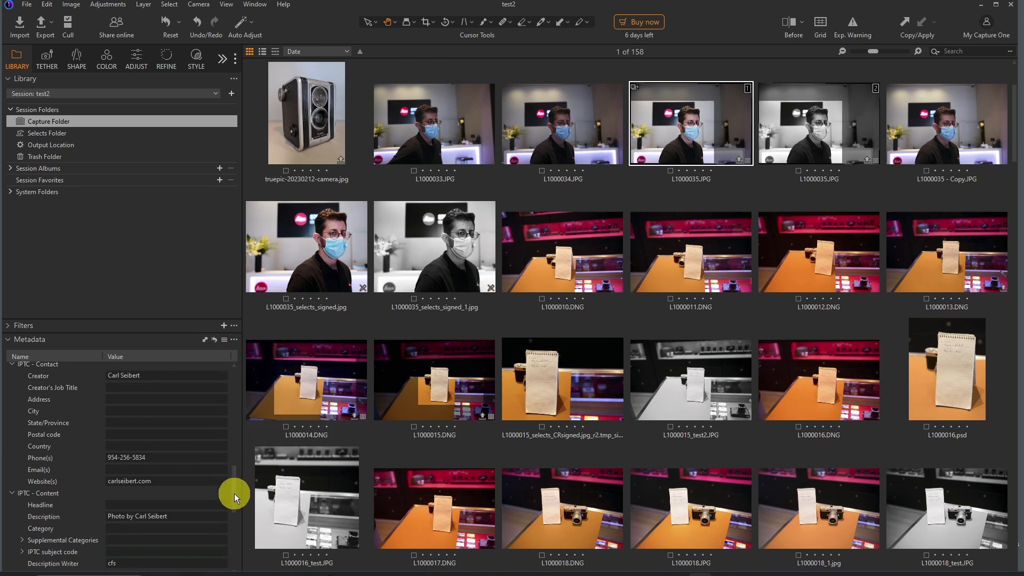
- Insert "Hello World." before the existing photo credit in the description of L1000035.JPG
click(108, 515)
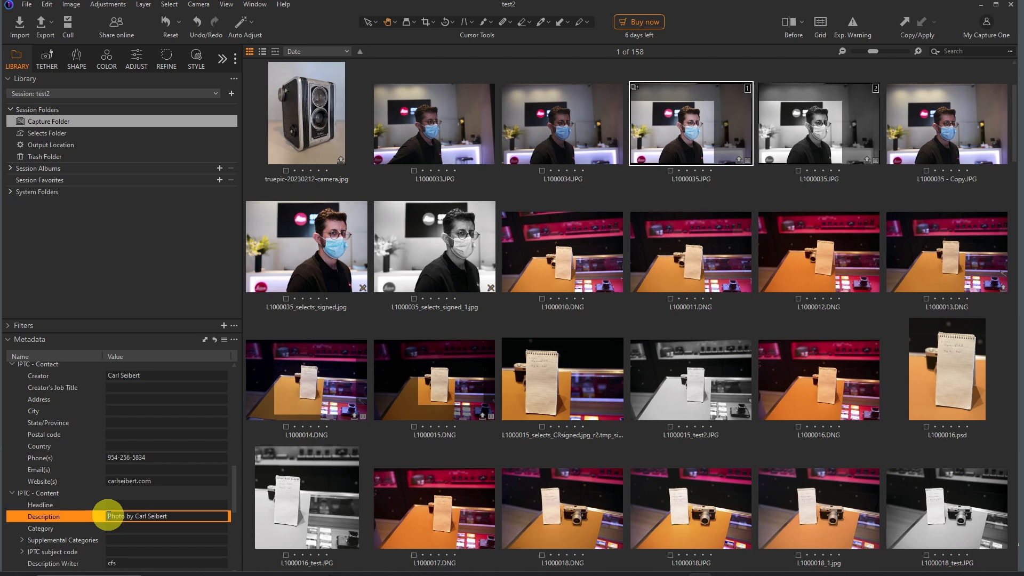
text(Hello World.)
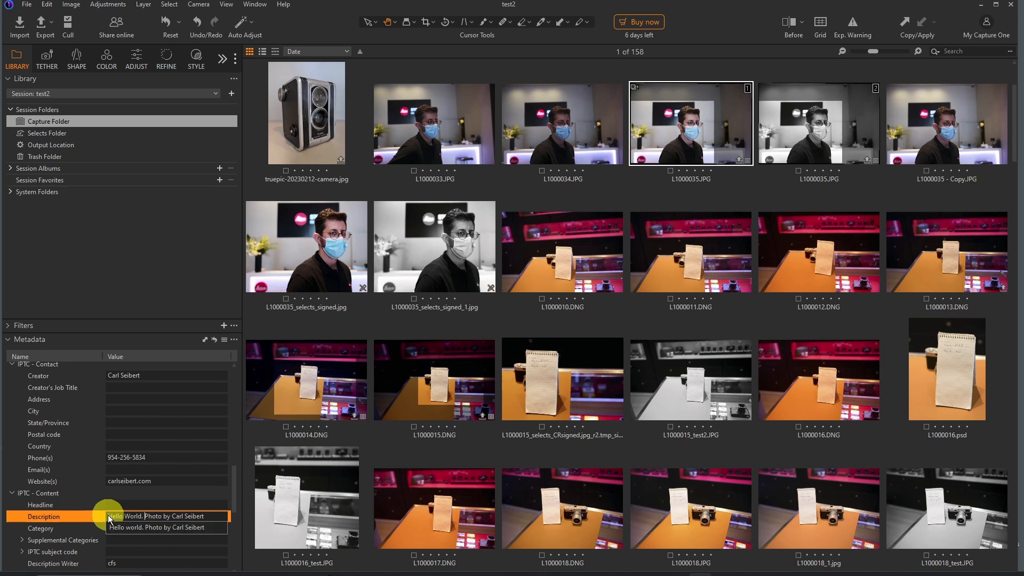
click(214, 495)
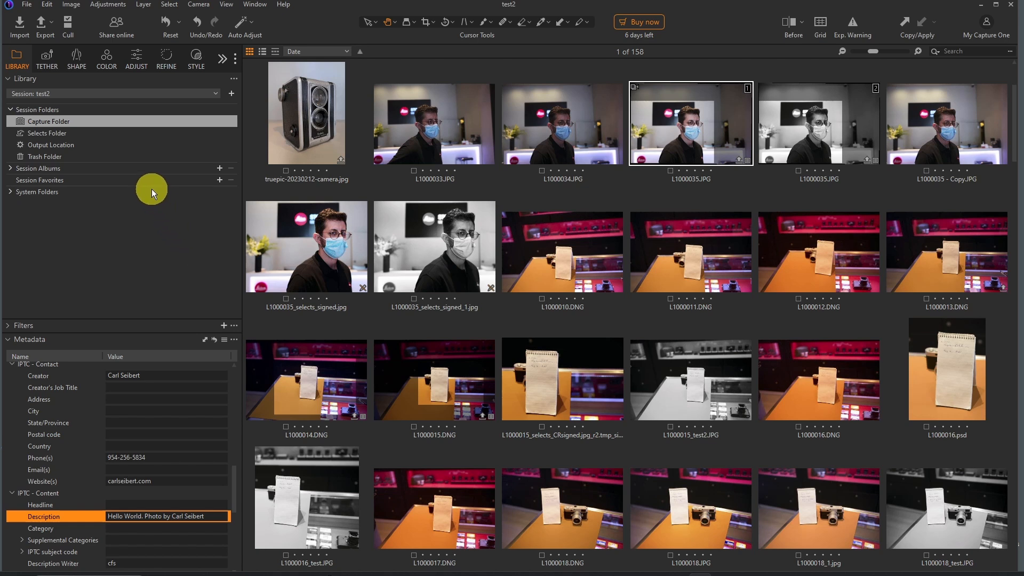
- Export L1000035.JPG with the JPEG100-sRGB-CRsigned recipe, including Content Credentials and the producer but not edits and activities
click(41, 30)
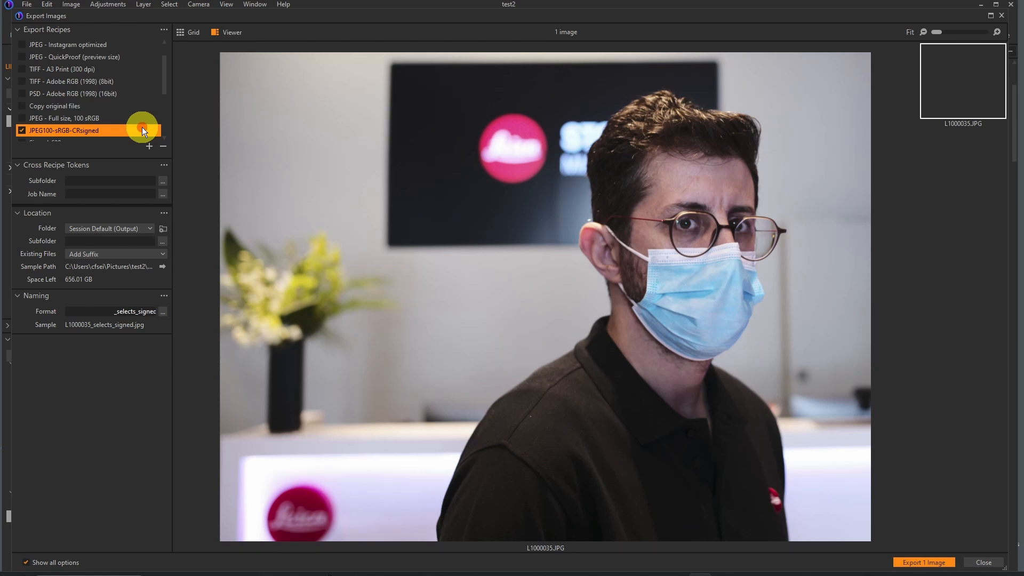
click(119, 31)
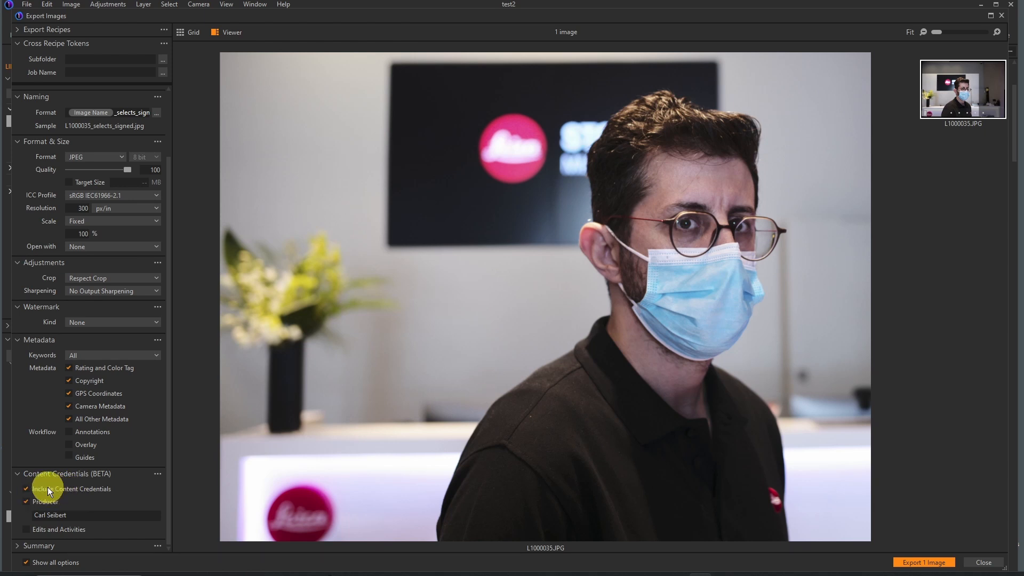
click(26, 488)
click(27, 489)
drag(69, 511, 25, 511)
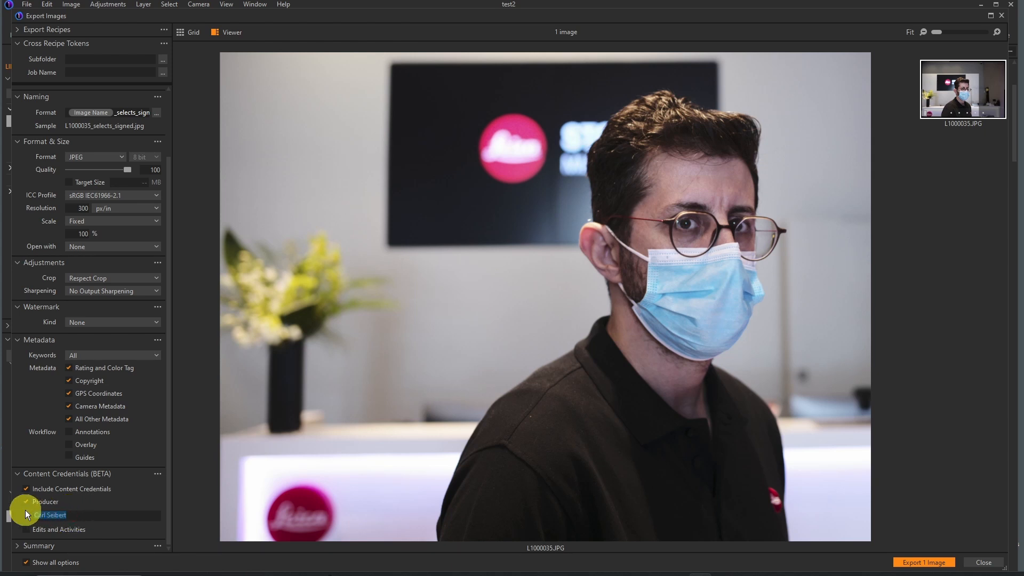
click(92, 515)
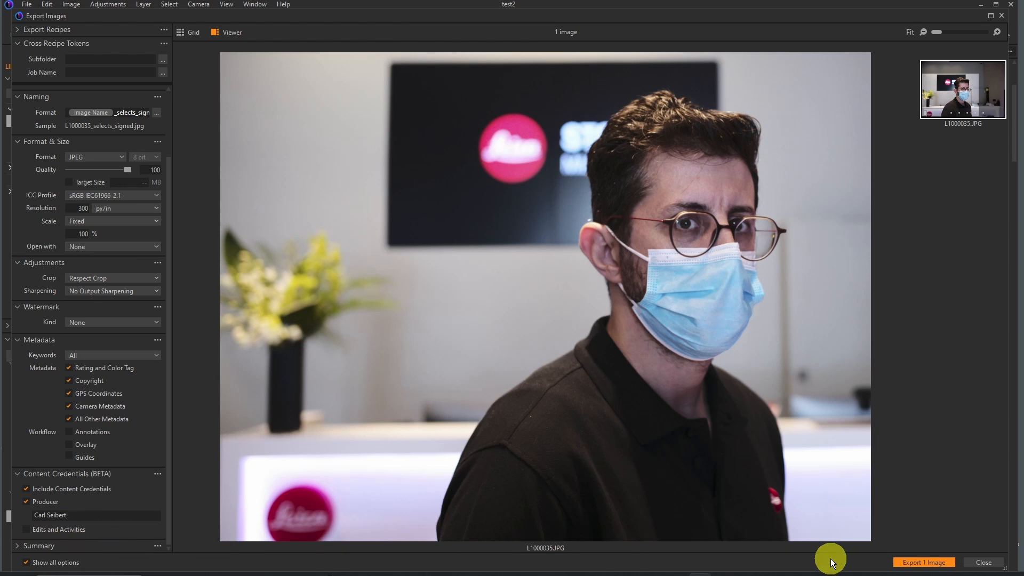
click(906, 561)
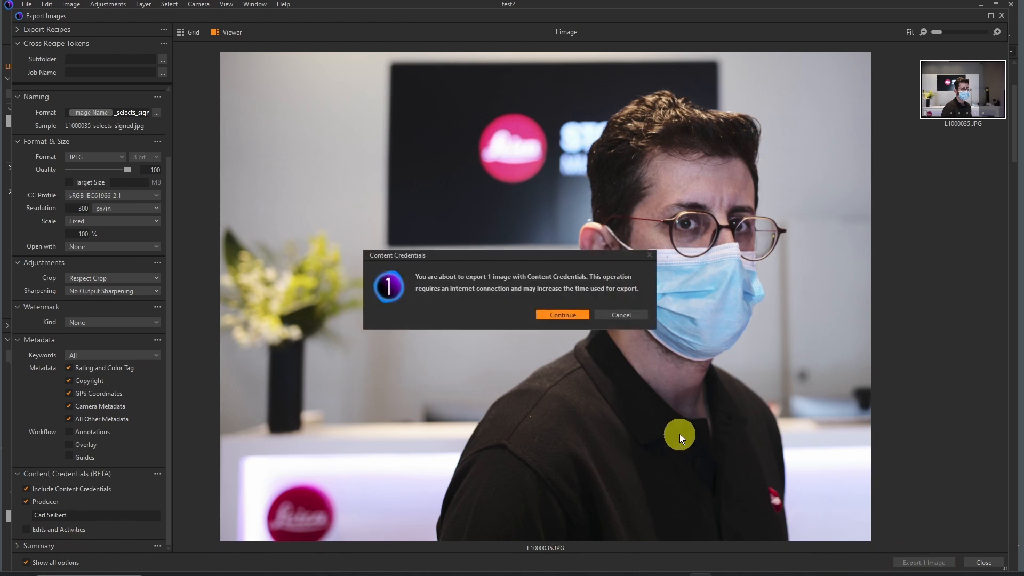
click(557, 315)
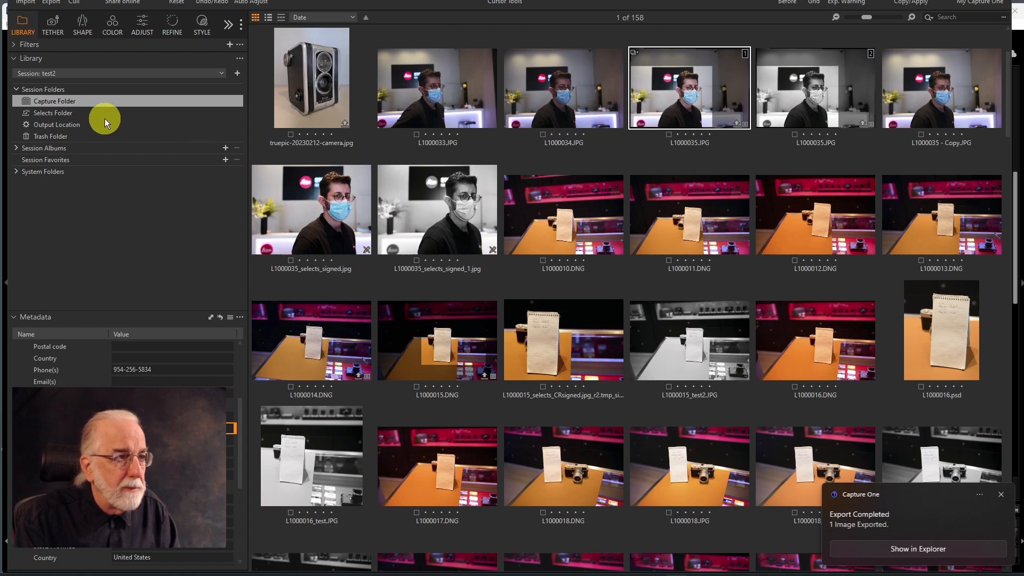
- Load L1000035_selects_signed.jpg from the session's Output Location into the Content Credentials Verify page in Chrome
click(59, 124)
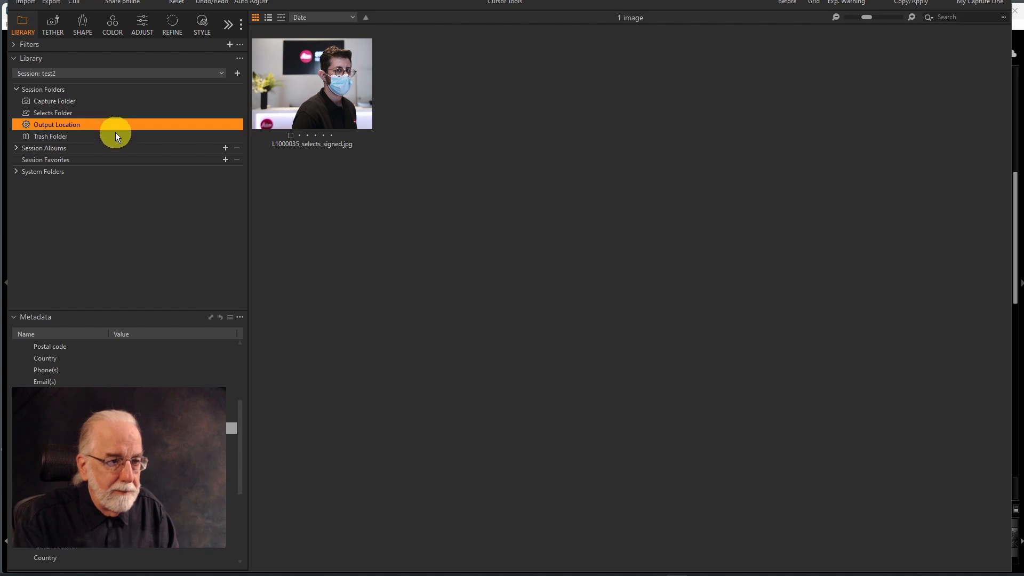
click(328, 82)
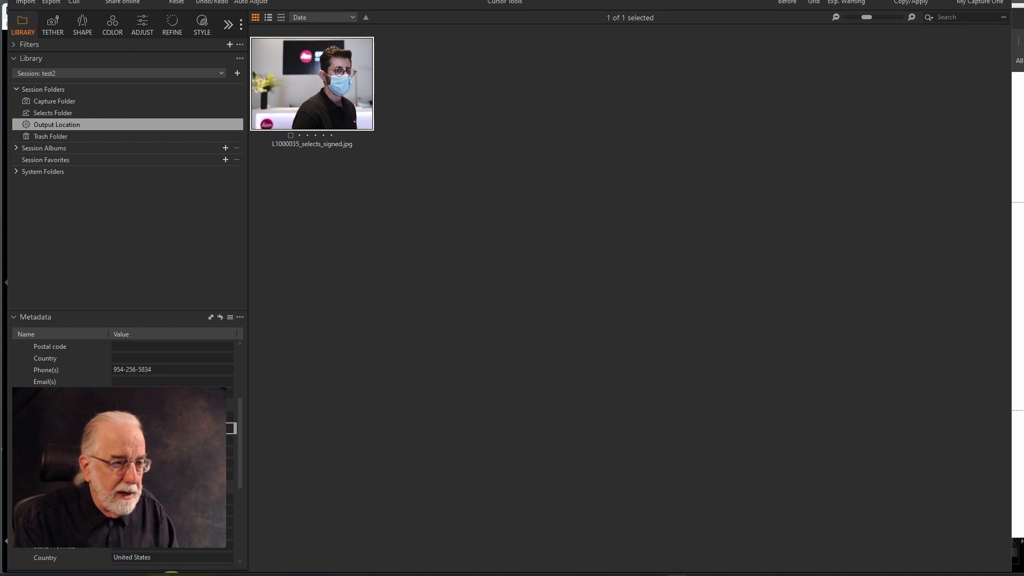
mouse_move(218, 572)
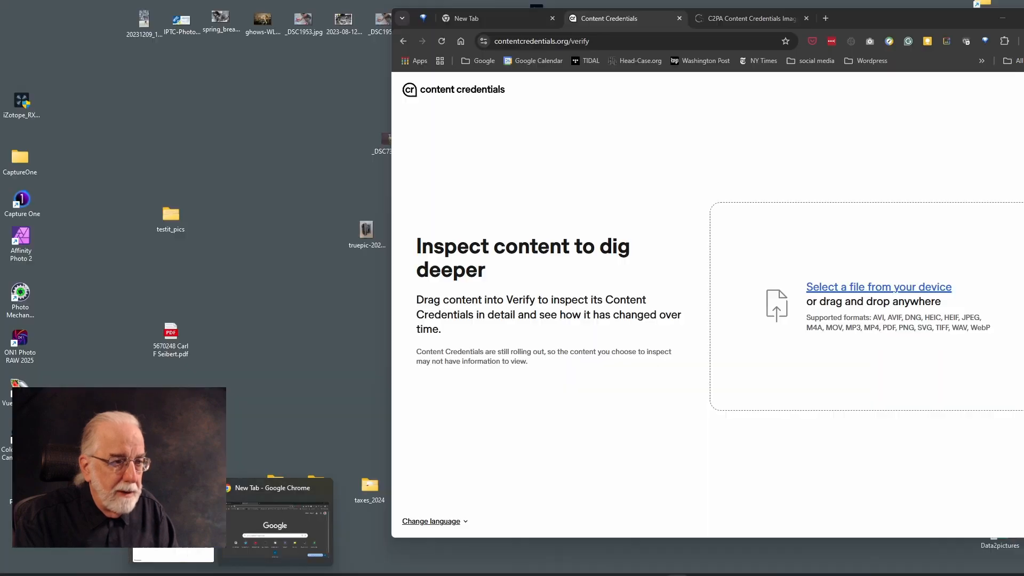
click(277, 525)
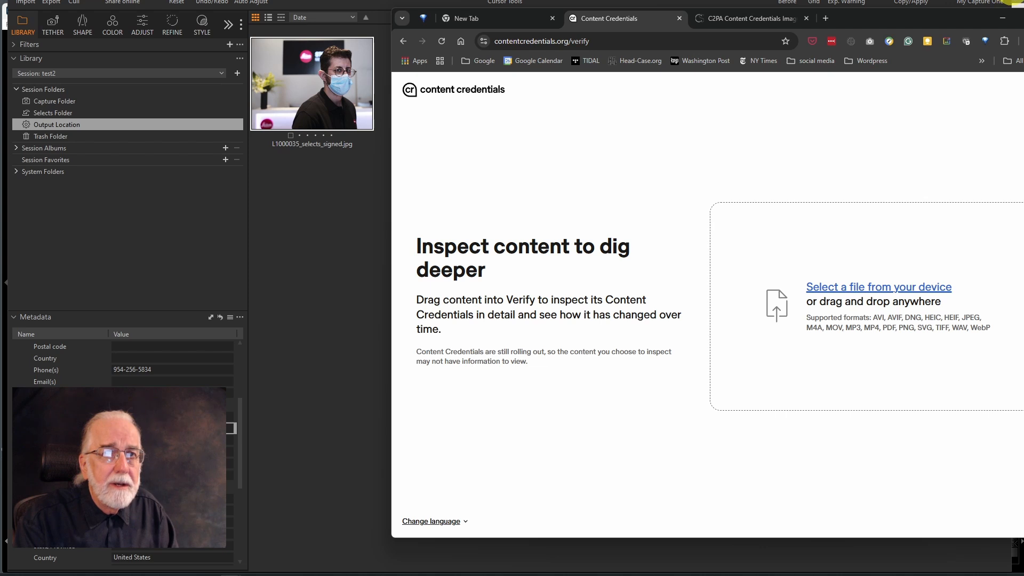
drag(1011, 2, 629, 3)
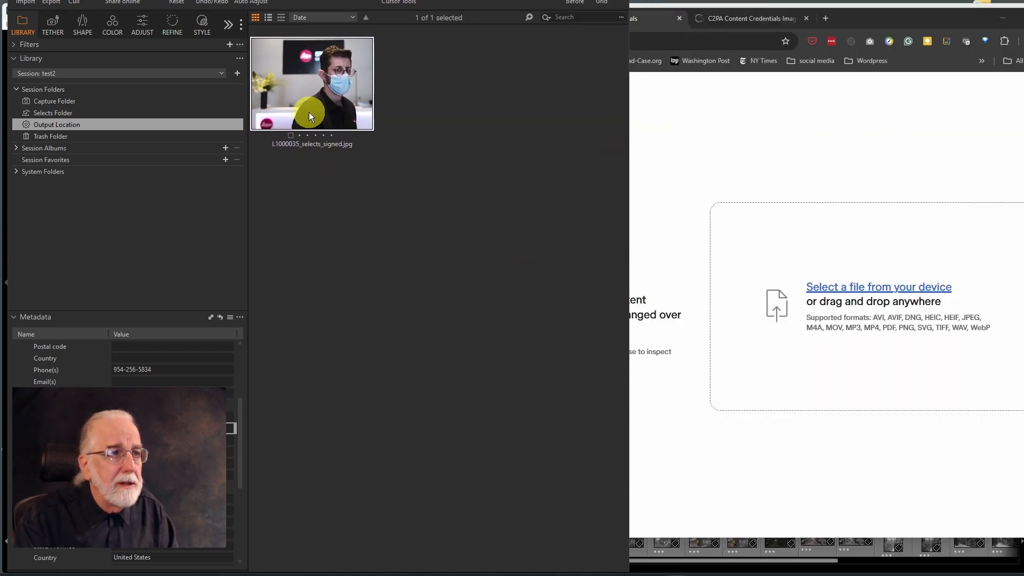
drag(304, 107, 802, 306)
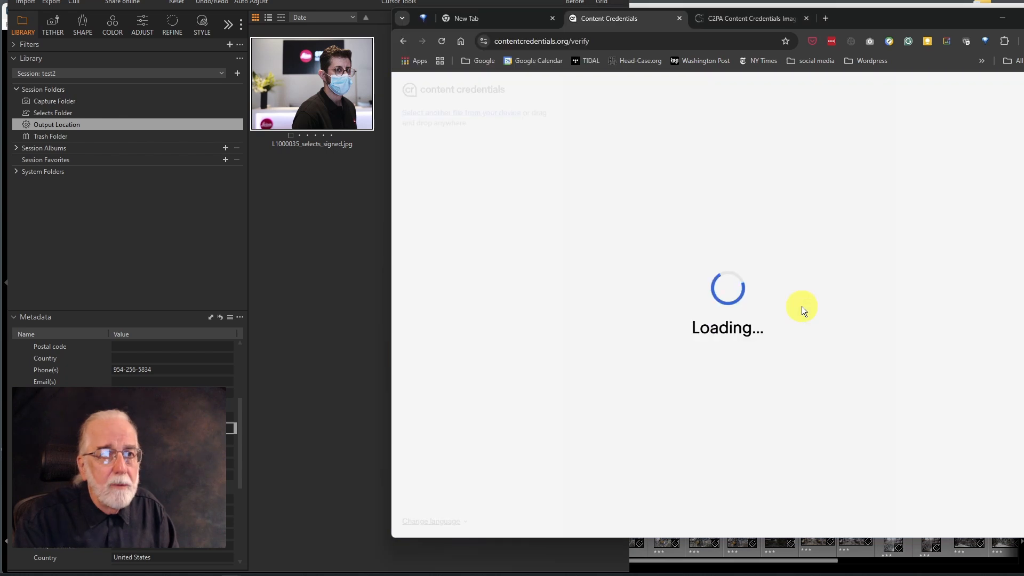
drag(894, 20, 652, 9)
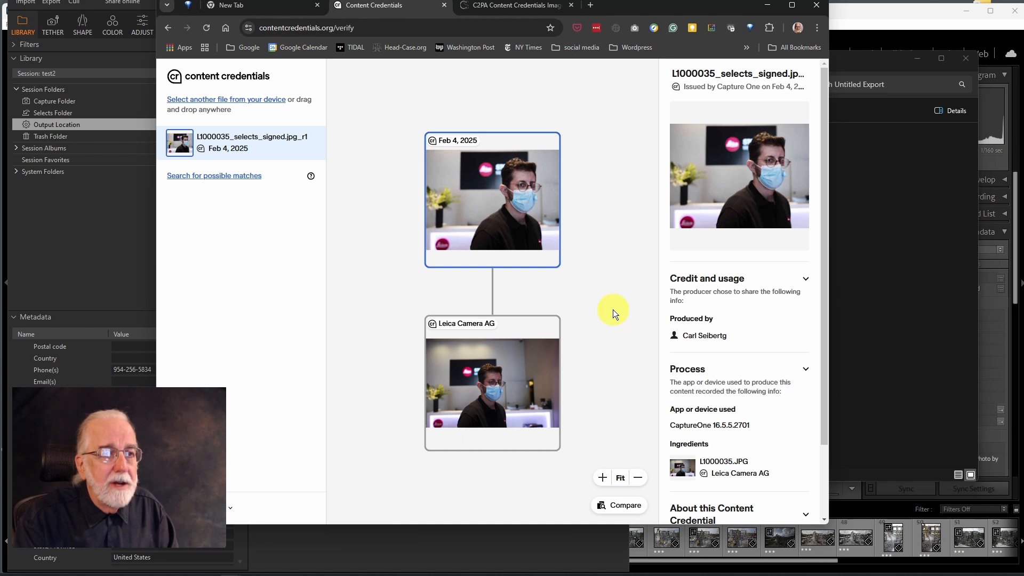
- Examine the producer, app, ingredient and issuer details of the Capture One export, and display the credentials of the Leica Camera AG original
scroll(519, 351, up, 4)
scroll(520, 331, down, 4)
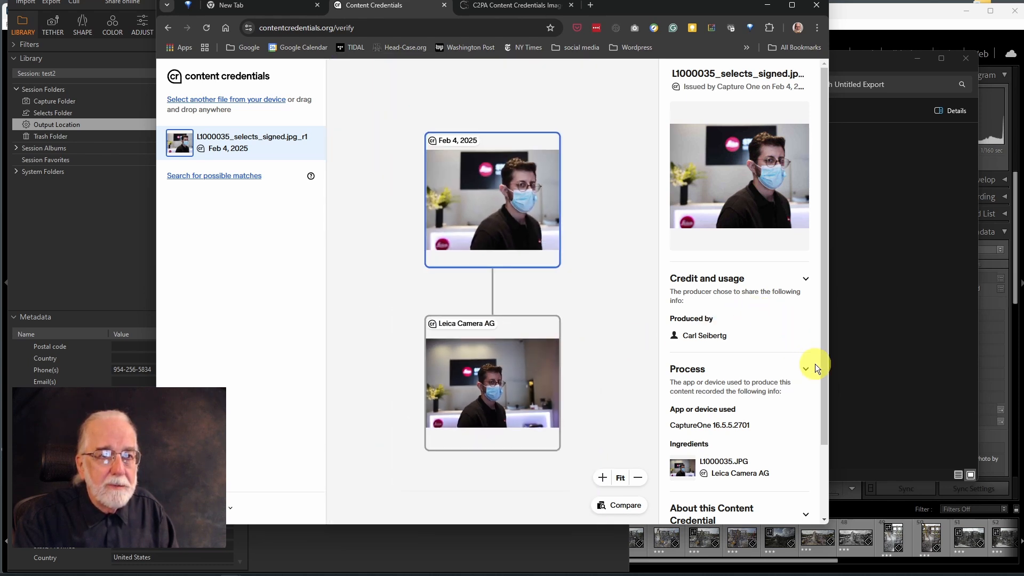
scroll(821, 368, down, 1)
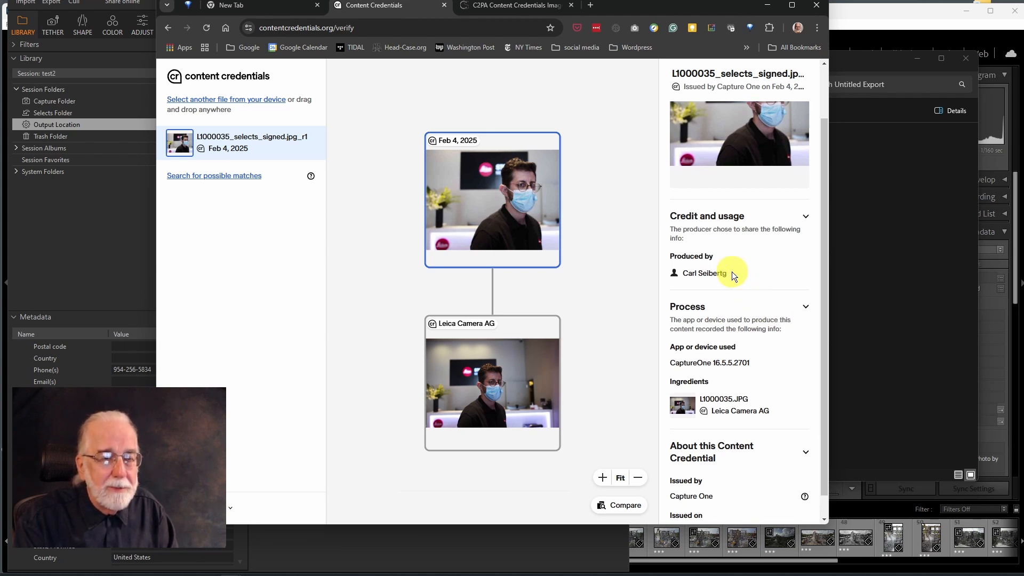
click(822, 296)
drag(822, 295, 817, 338)
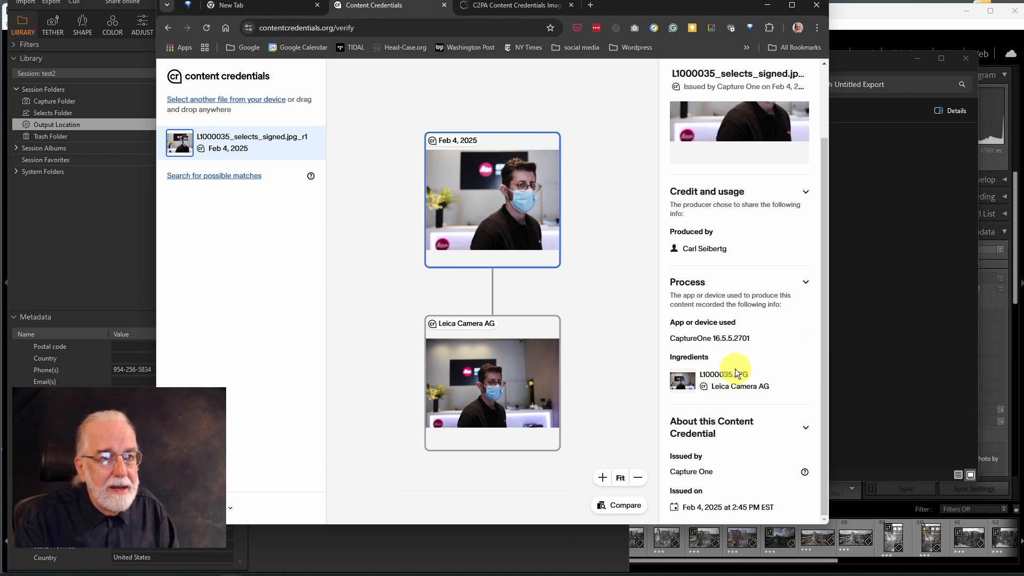
drag(668, 341, 740, 346)
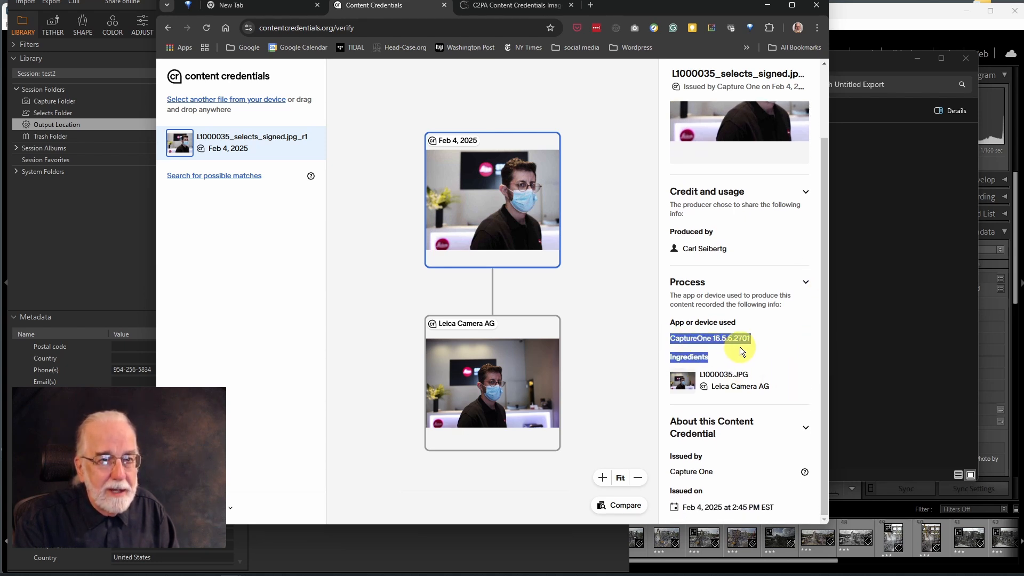
click(769, 350)
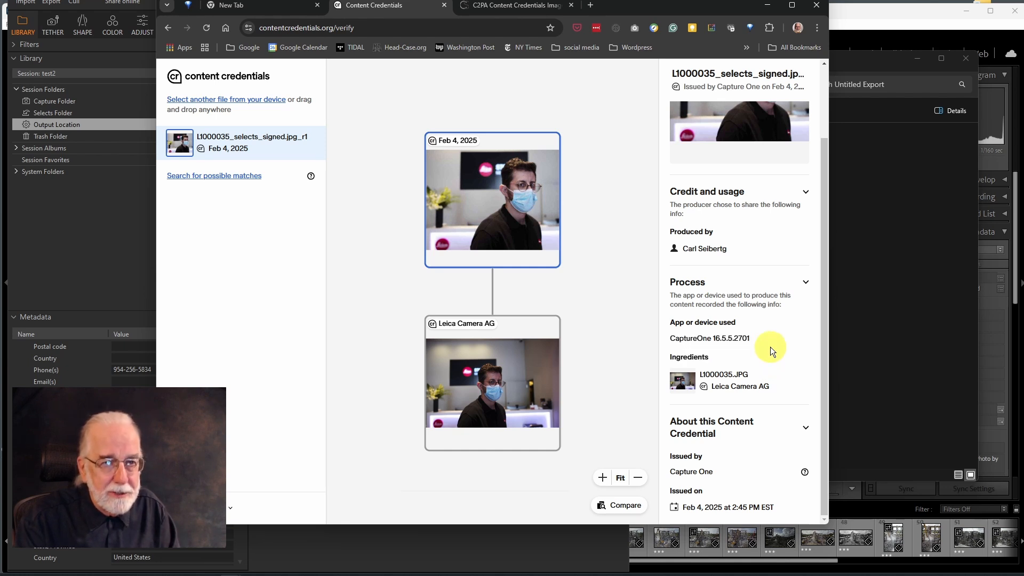
click(496, 392)
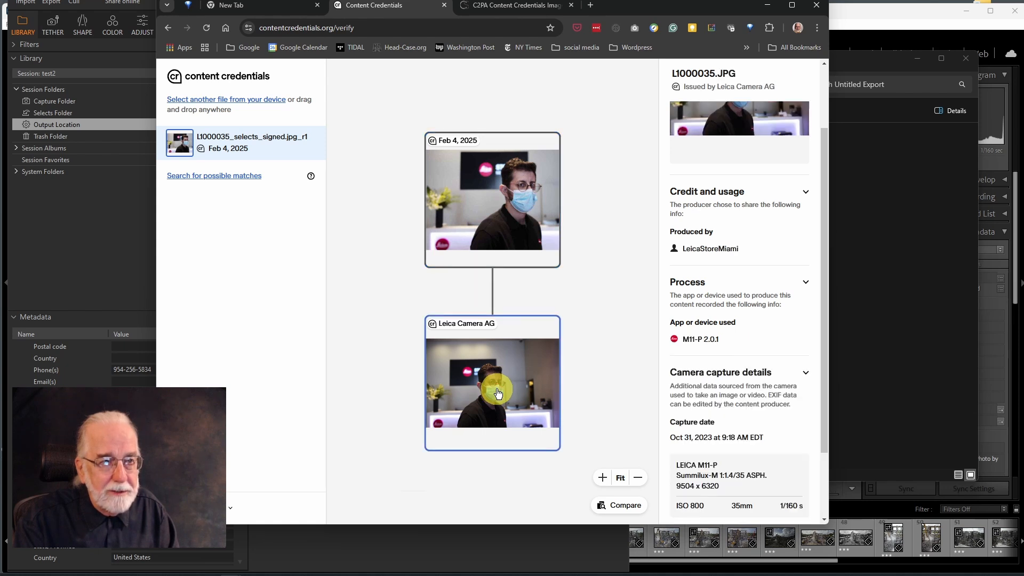
- Redisplay the credentials of the signed Capture One export and highlight its issuer name
click(494, 222)
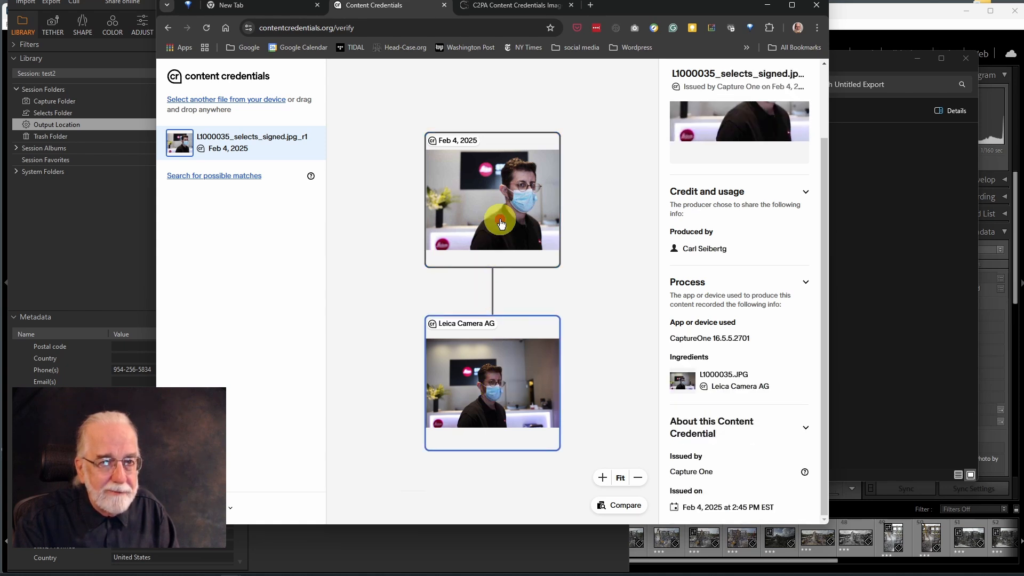
click(673, 472)
drag(672, 472, 721, 475)
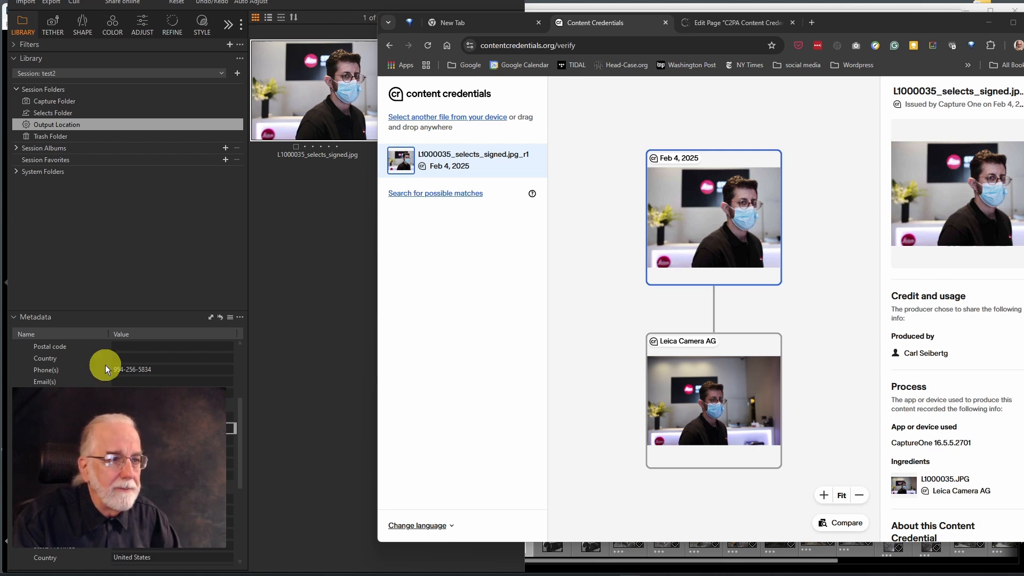
- Switch to Capture One, widen its window, and show L1000019.DNG from the Capture Folder in the large viewer
click(290, 332)
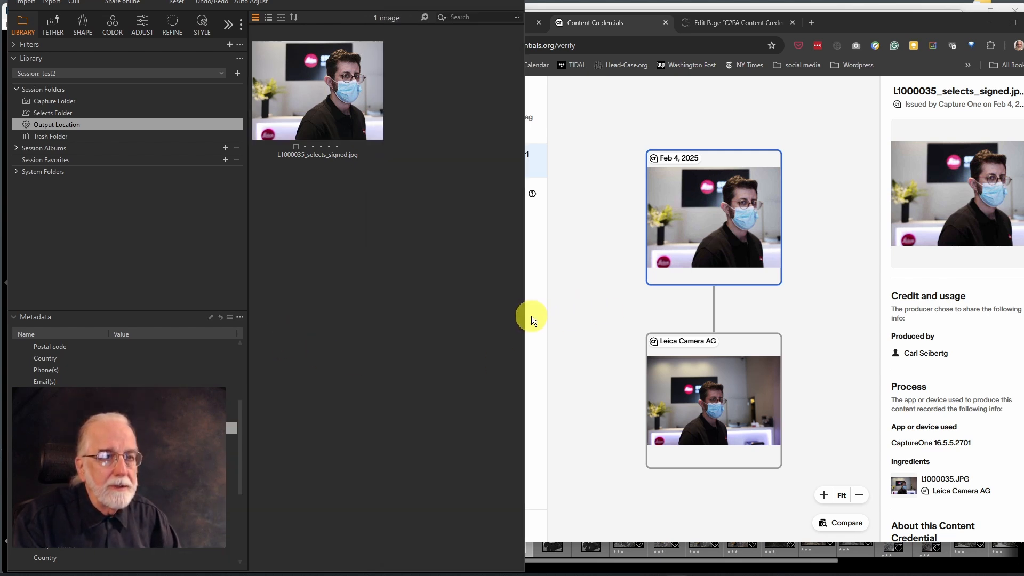
drag(525, 321, 1015, 362)
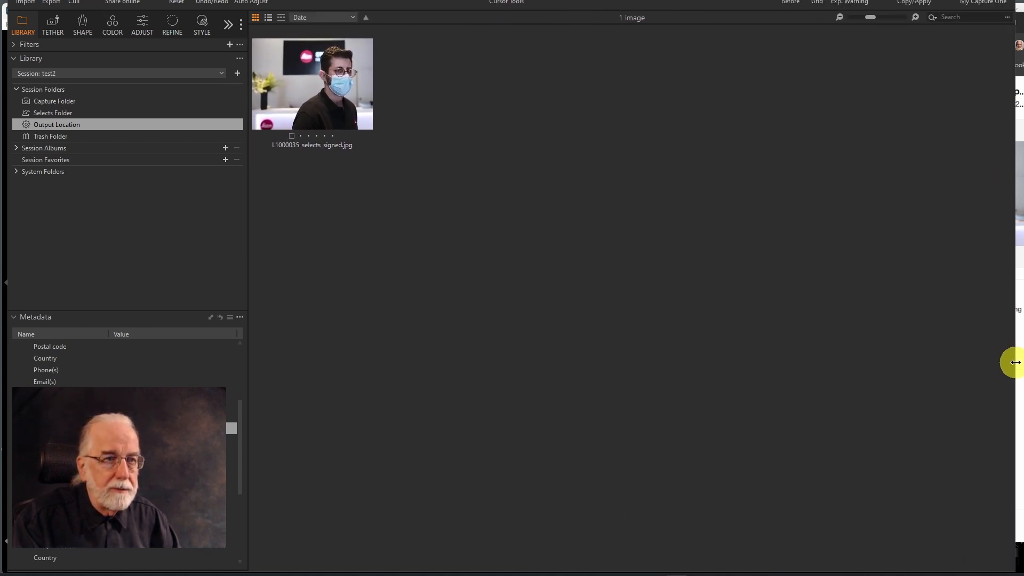
click(74, 102)
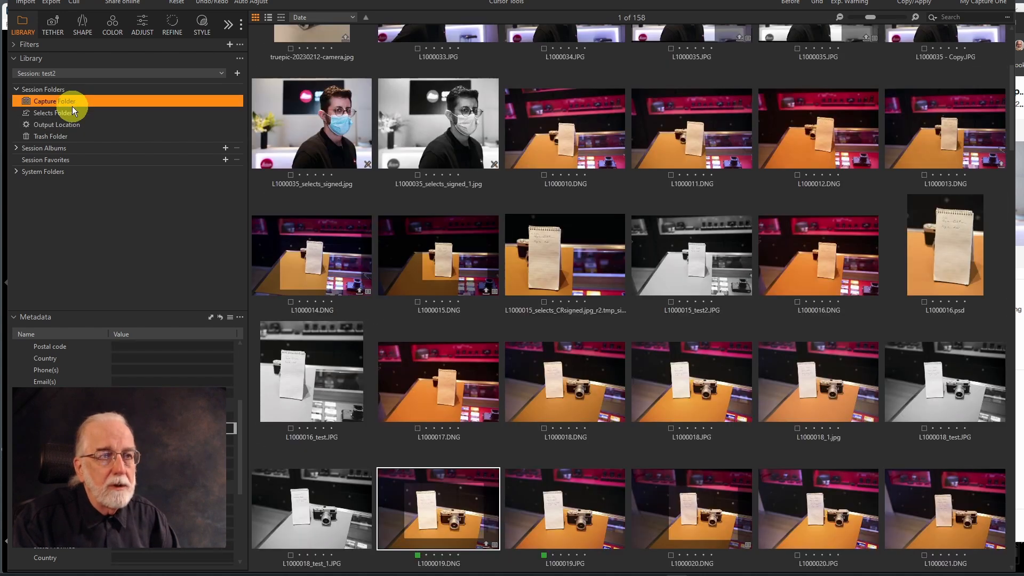
scroll(689, 300, up, 3)
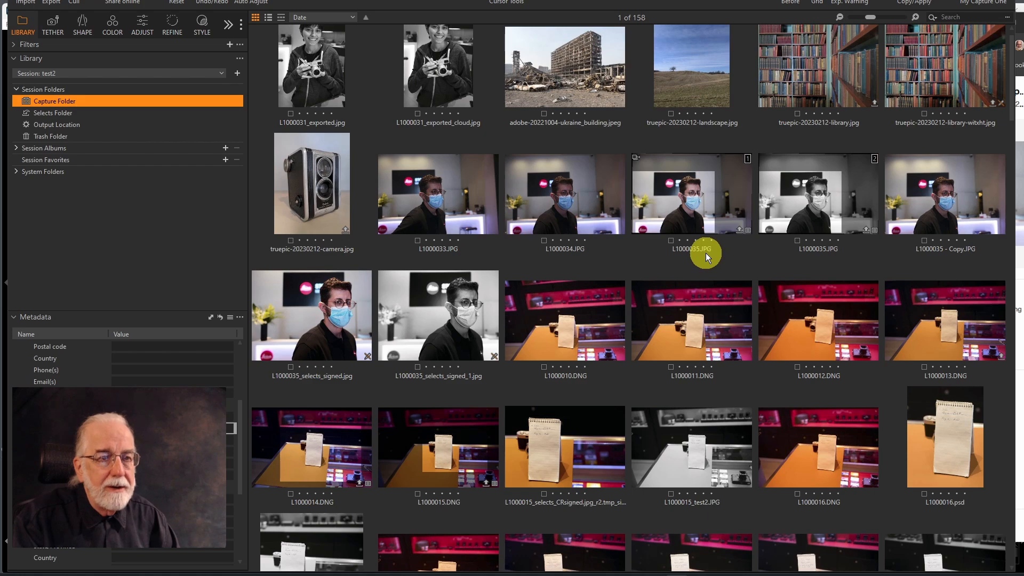
scroll(705, 253, down, 2)
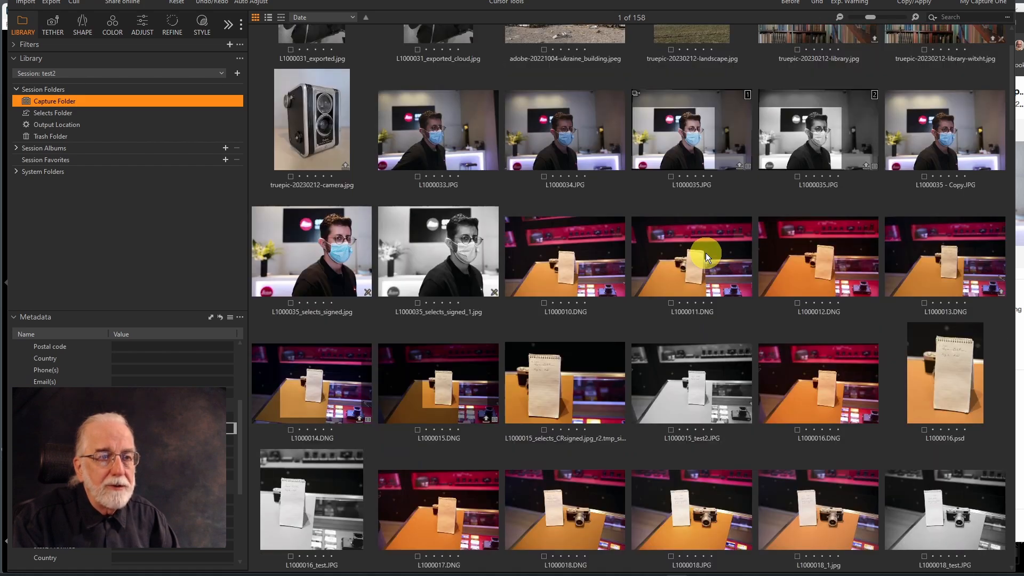
scroll(705, 252, down, 2)
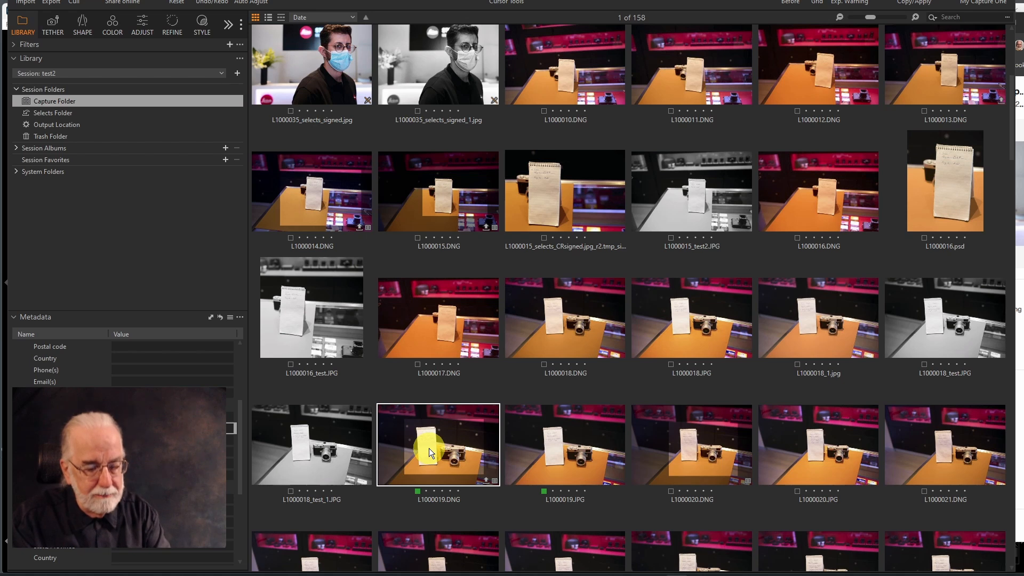
key(g)
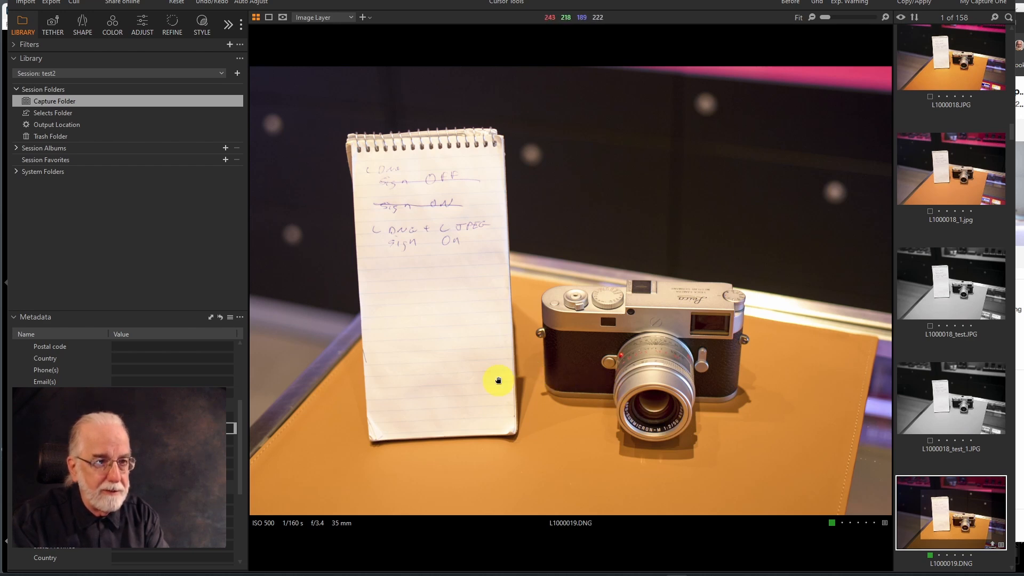
- Export L1000019.DNG with the JPEG100-sRGB-CRsigned recipe, including Content Credentials
key(g)
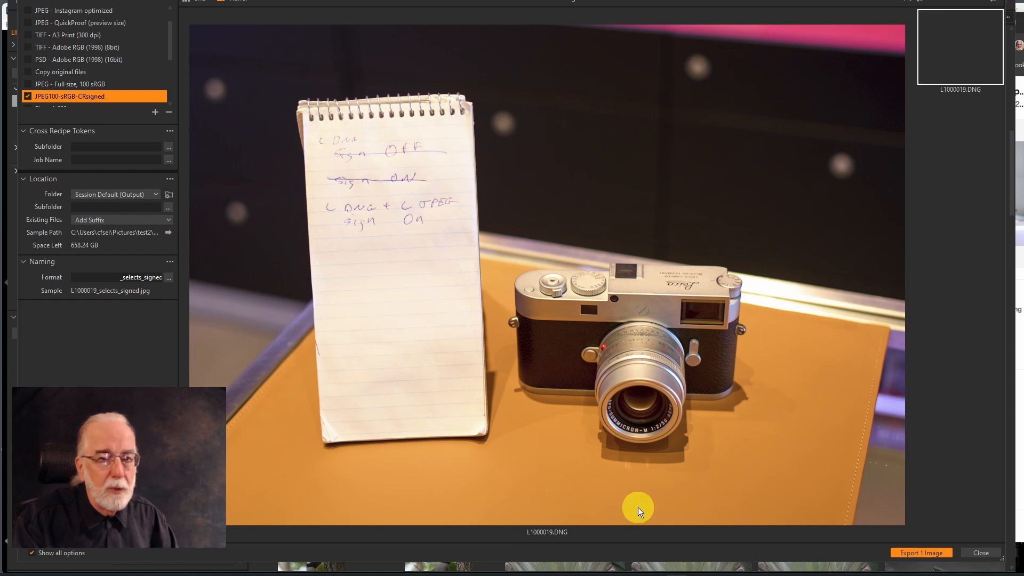
click(901, 551)
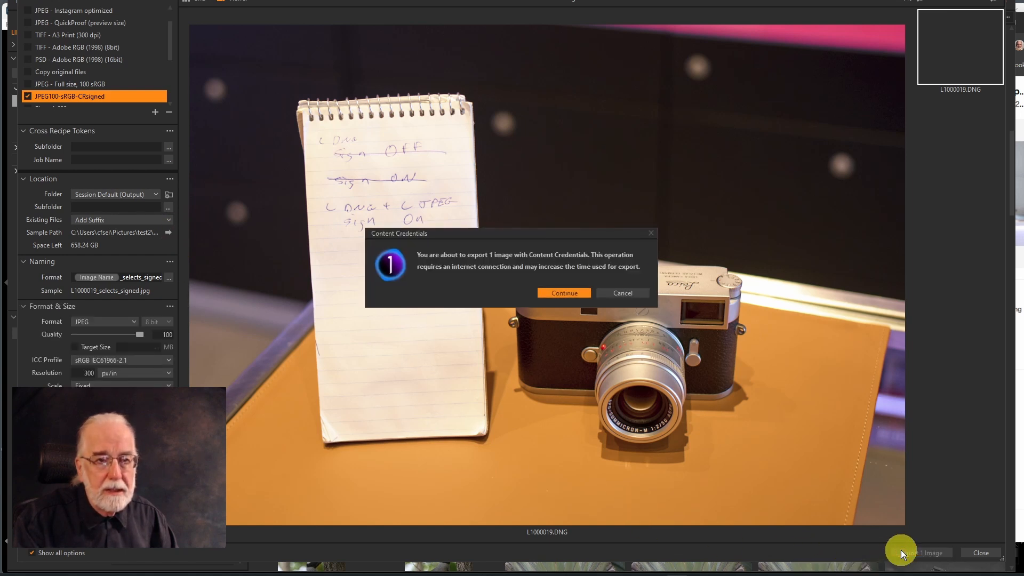
click(545, 293)
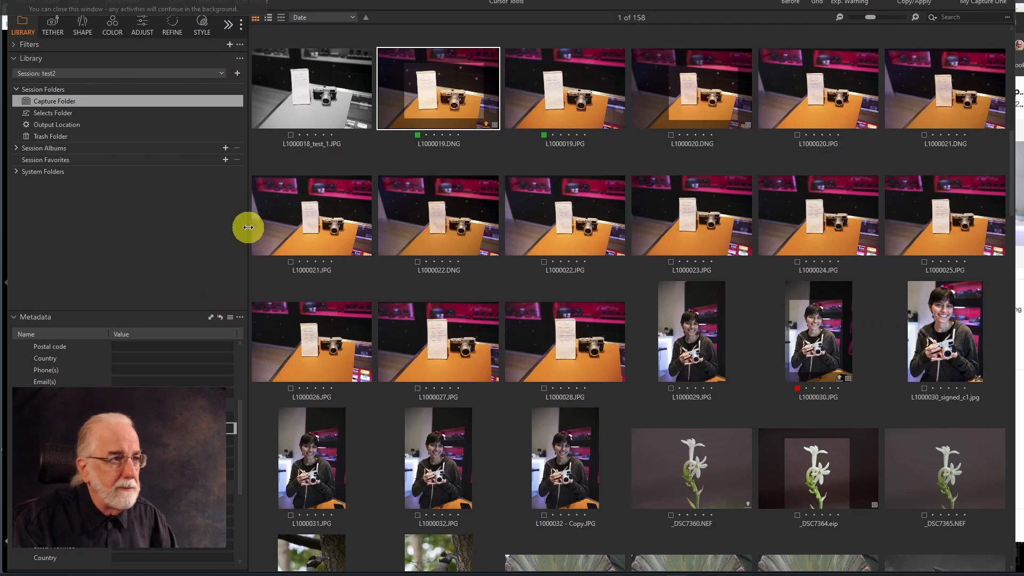
- Load L1000019_selects_signed.jpg from the Output Location into the Content Credentials Verify page in Chrome and display its Leica Camera AG original's credentials
click(69, 126)
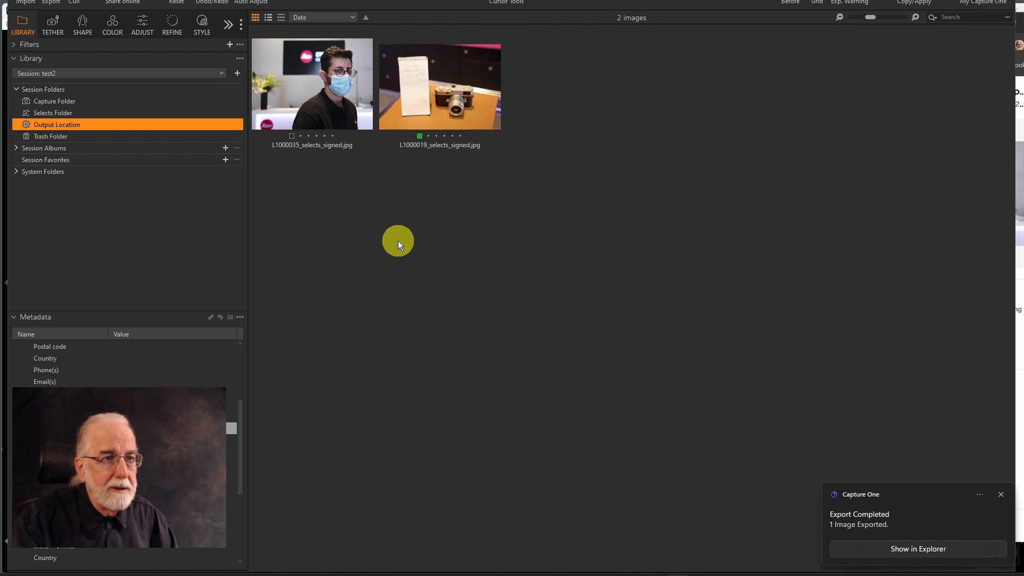
click(435, 95)
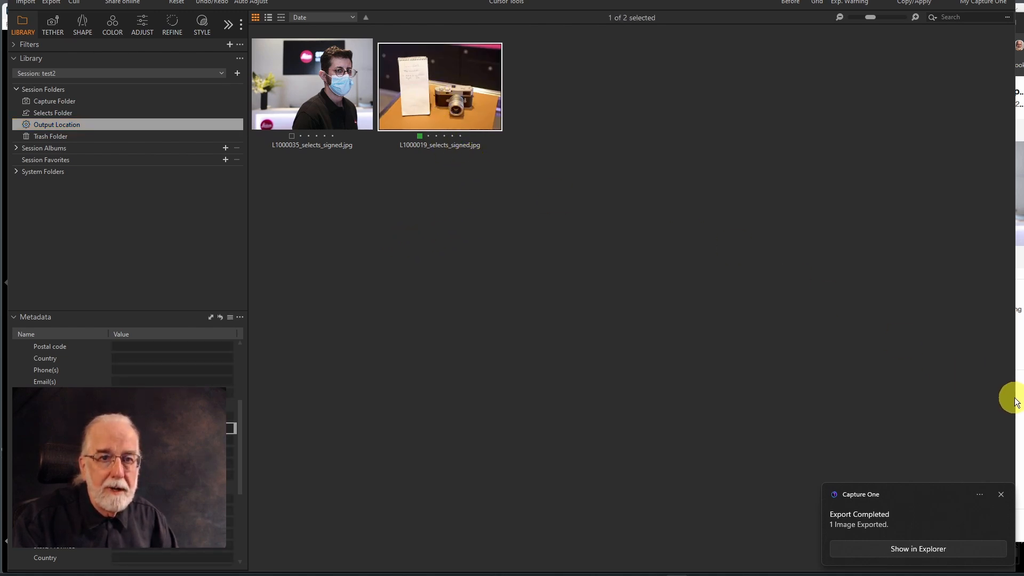
drag(1014, 405, 590, 406)
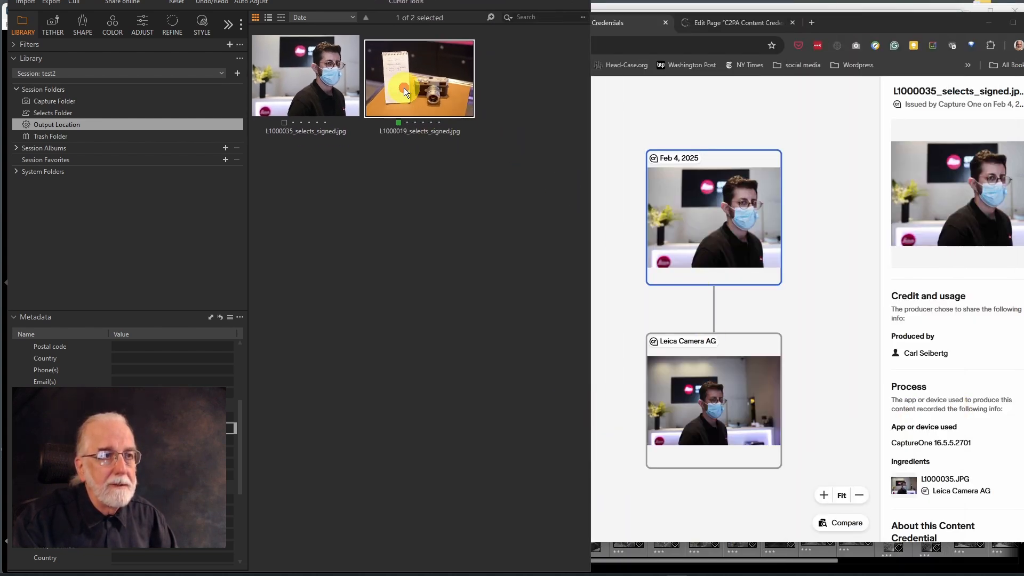
drag(404, 87, 784, 343)
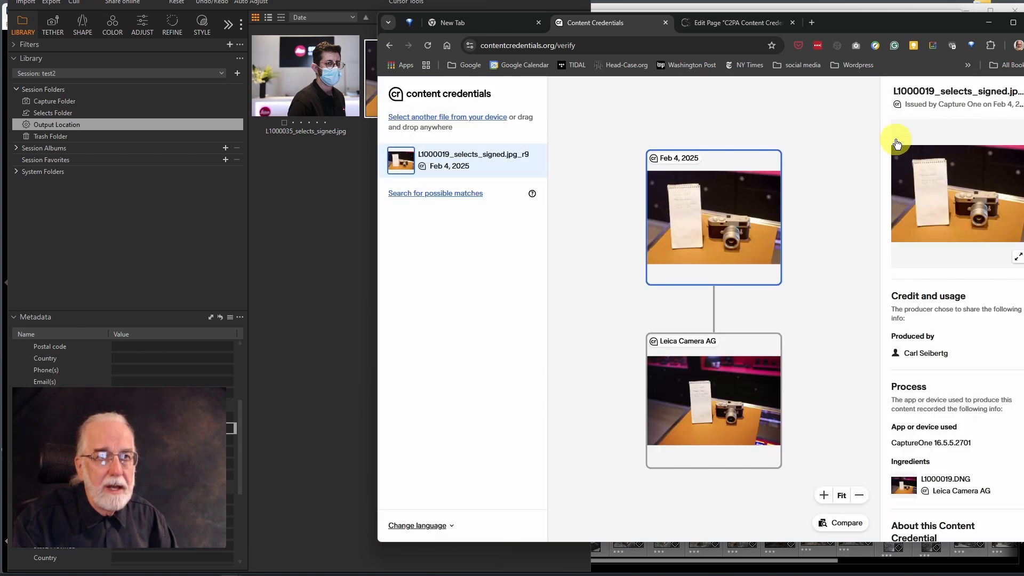
drag(870, 27, 654, 6)
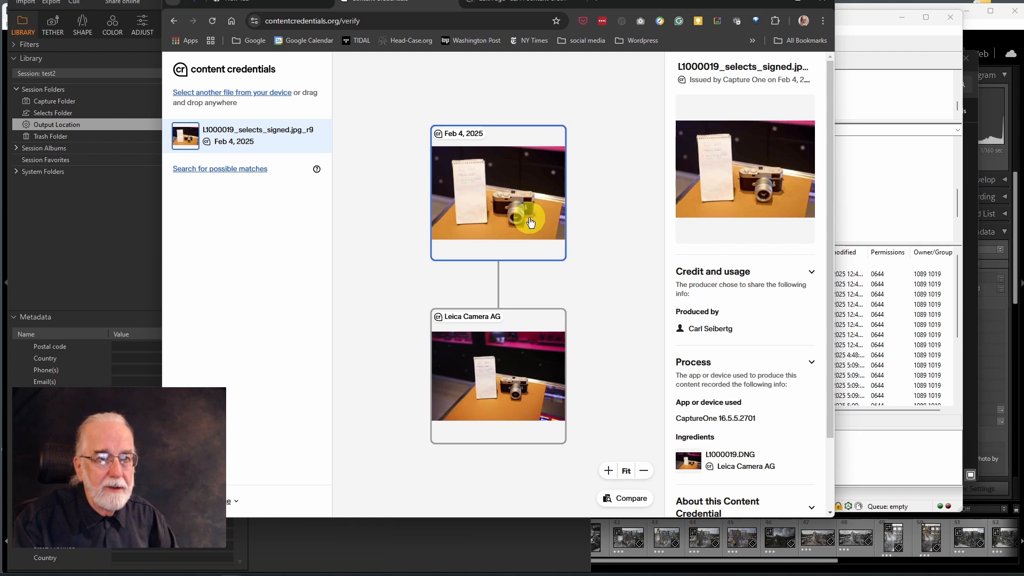
click(498, 388)
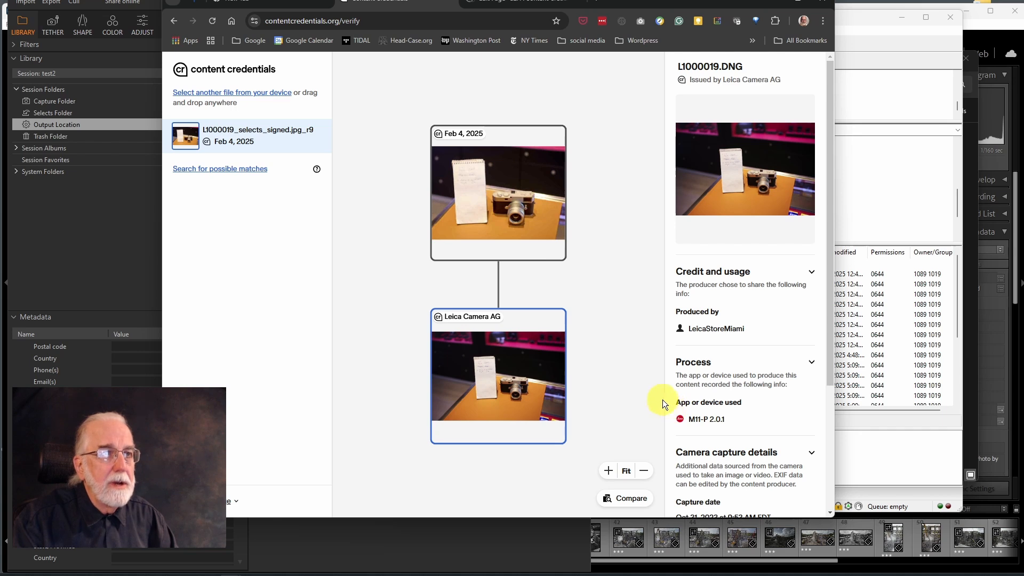
- Save the WordPress page "C2PA Content Credentials Image Demo" and open its published view
click(520, 5)
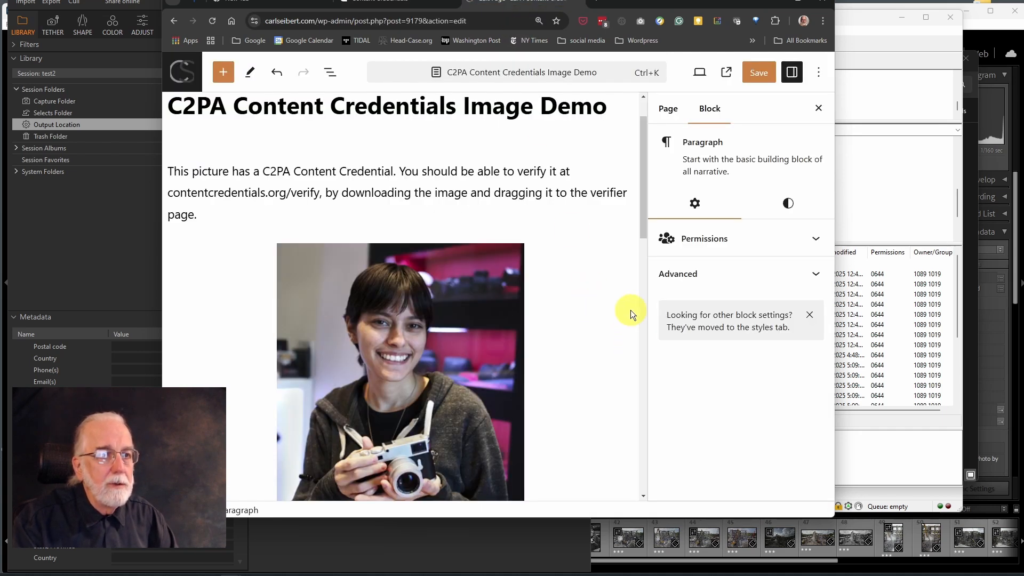
drag(644, 232, 644, 268)
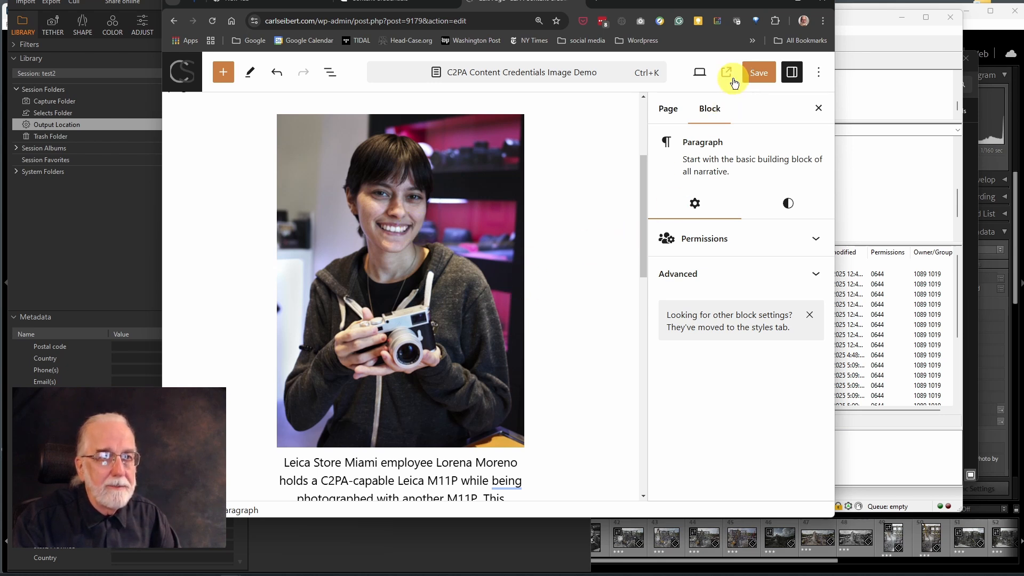
click(756, 79)
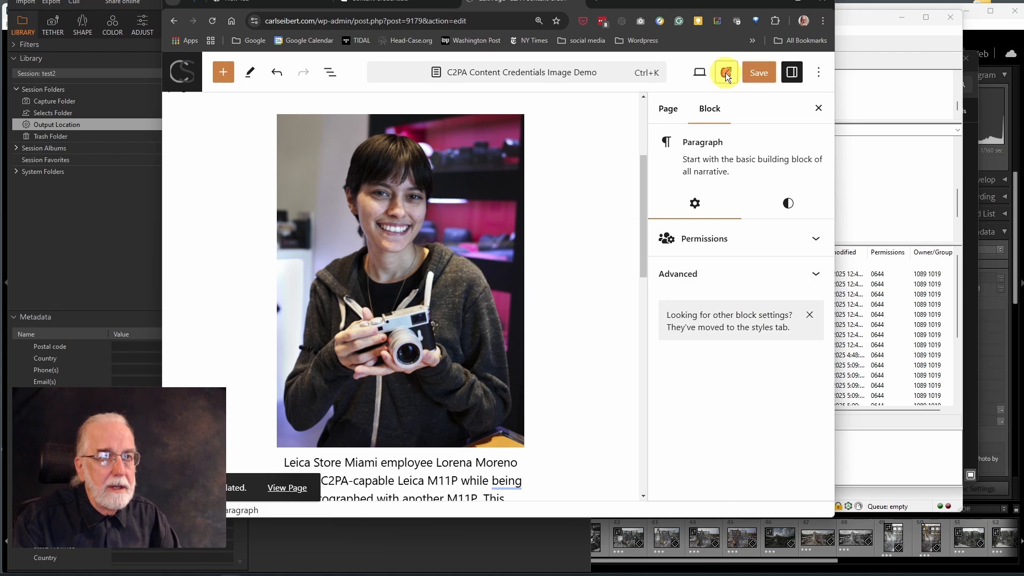
click(726, 72)
- Verify the Content Credentials of the demo page's portrait photo with the browser extension
scroll(562, 213, down, 5)
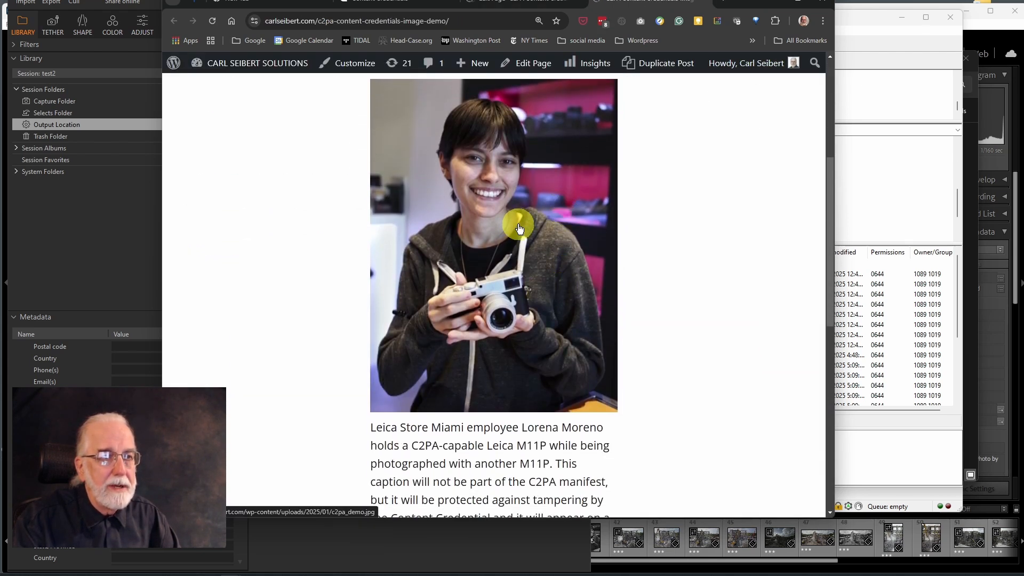
right_click(518, 227)
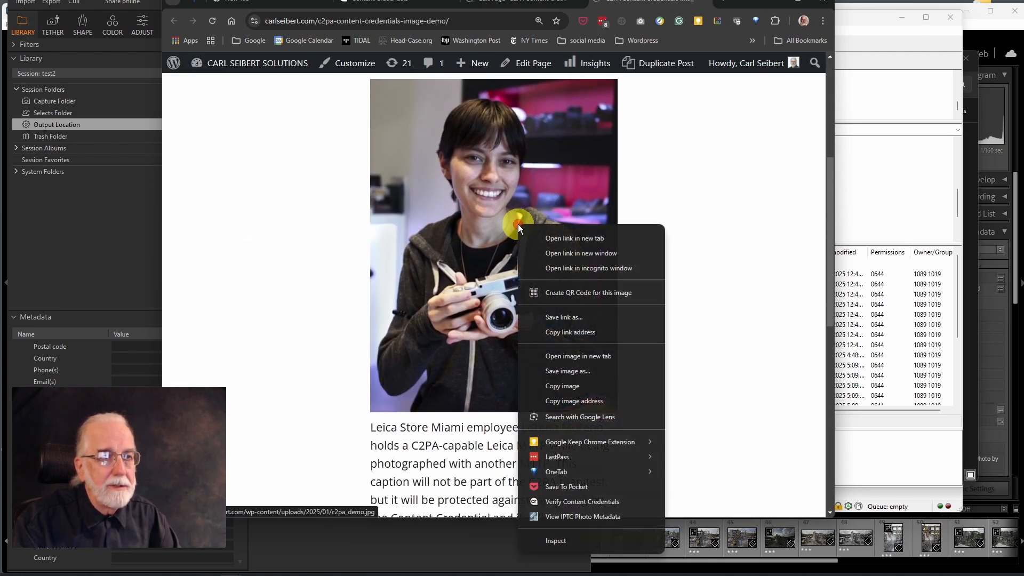
click(583, 504)
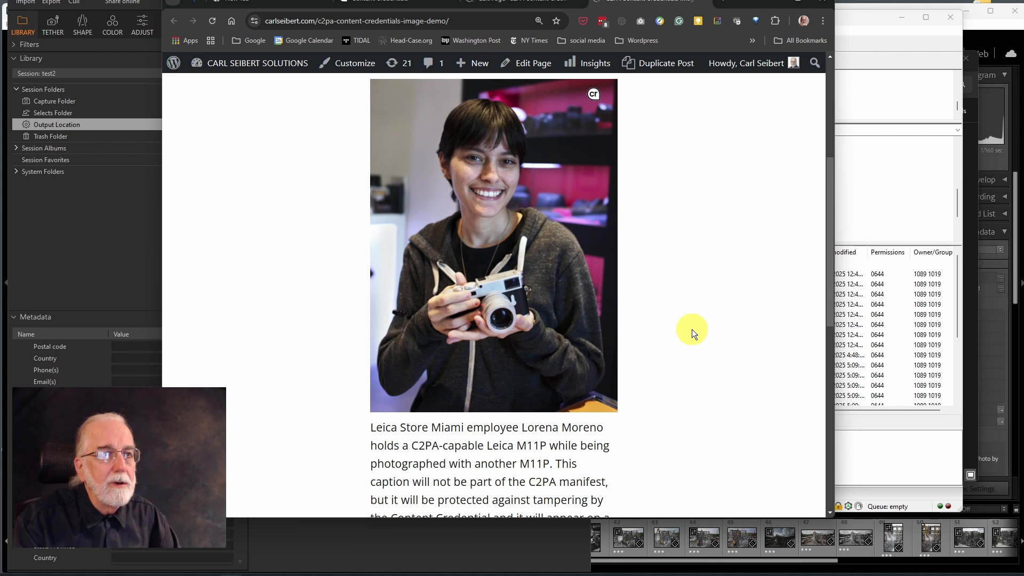
mouse_move(594, 111)
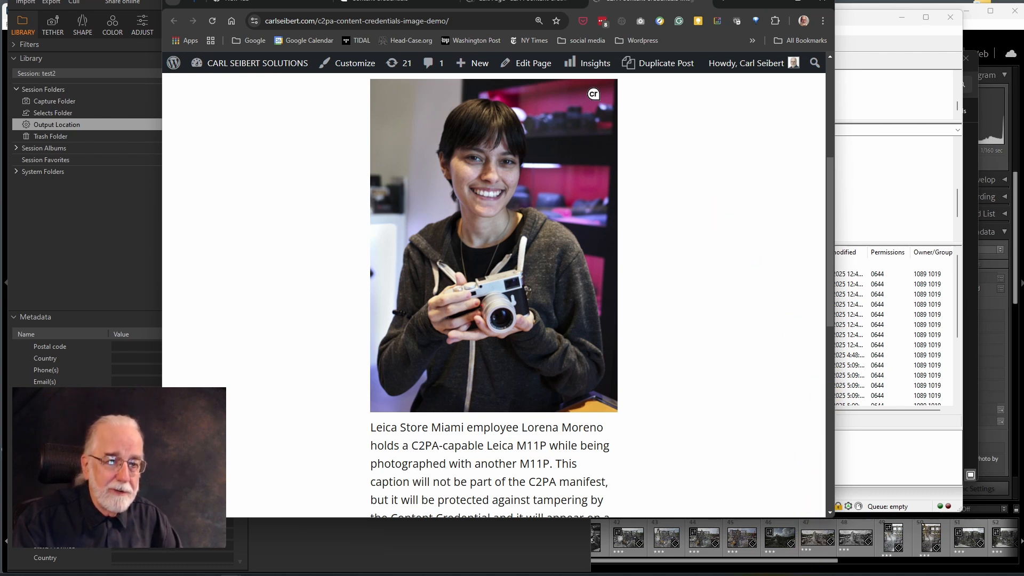
mouse_move(746, 572)
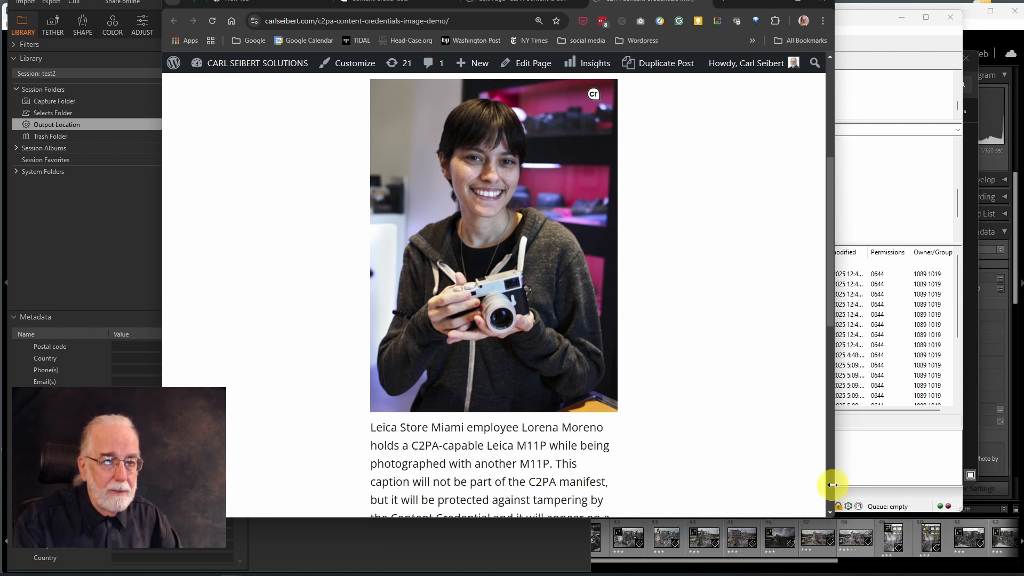
- Inspect the portrait photo's HTML element in the browser's developer tools
right_click(529, 287)
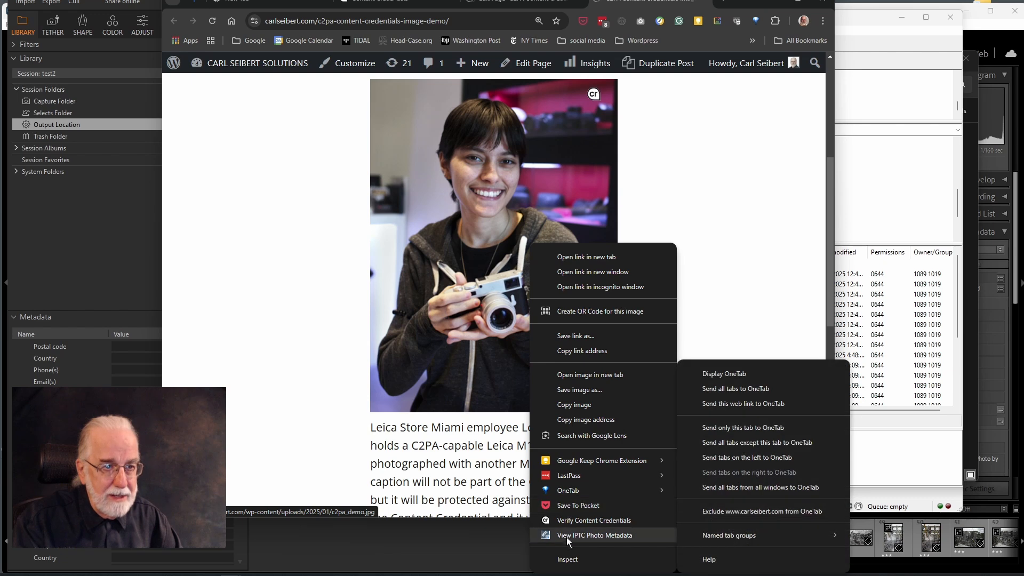
click(567, 557)
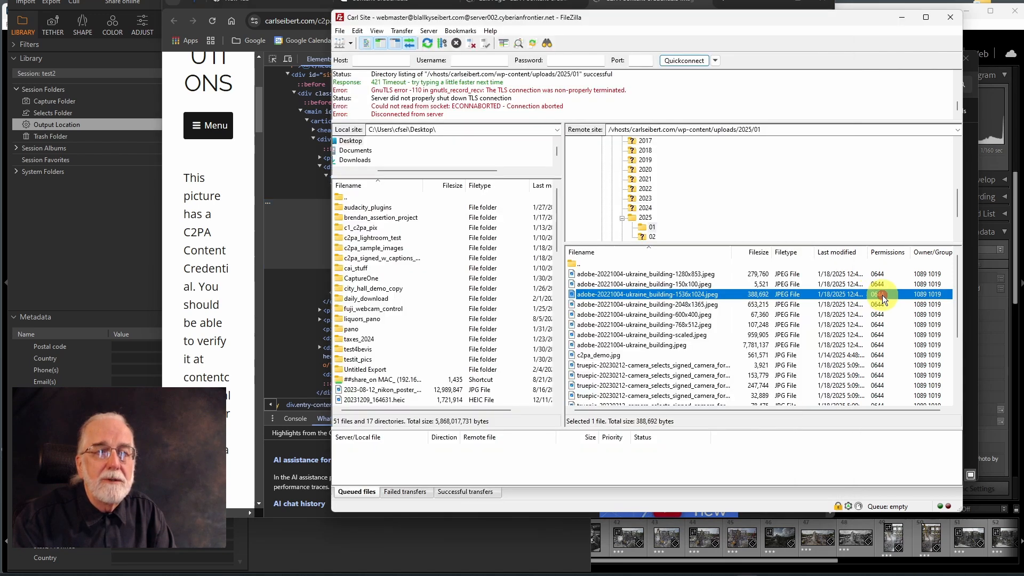
- Switch to FileZilla and highlight the ukraine_building renditions from 1536x1024 through scaled, followed by c2pa_demo.jpg, in the 2025/01 uploads folder
click(882, 295)
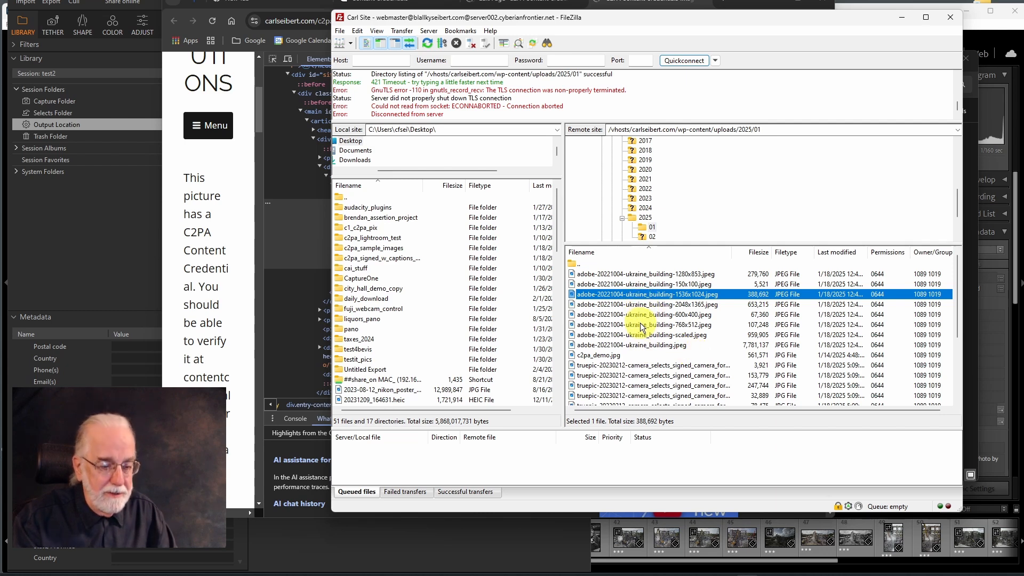
shift+click(656, 334)
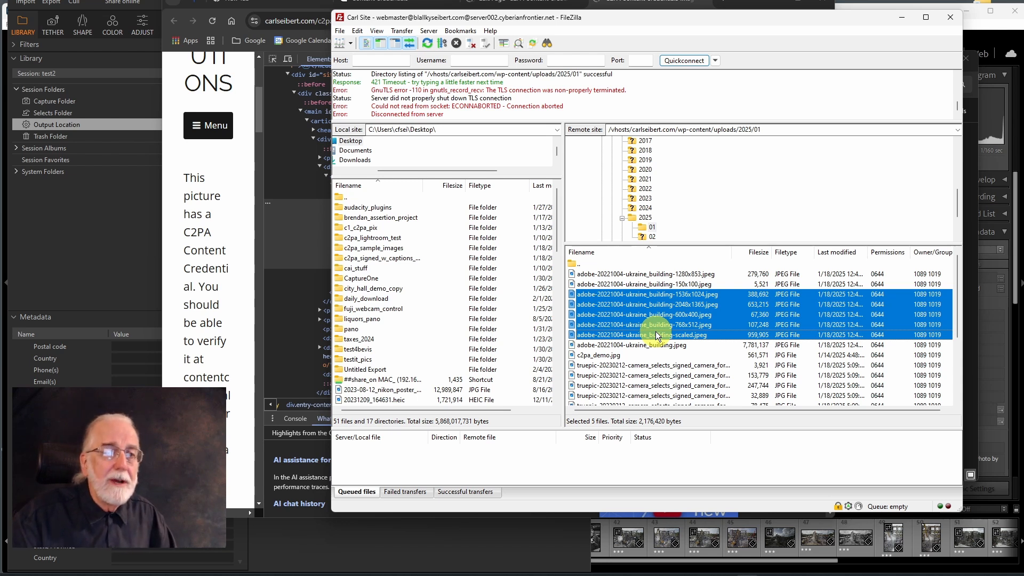
click(593, 356)
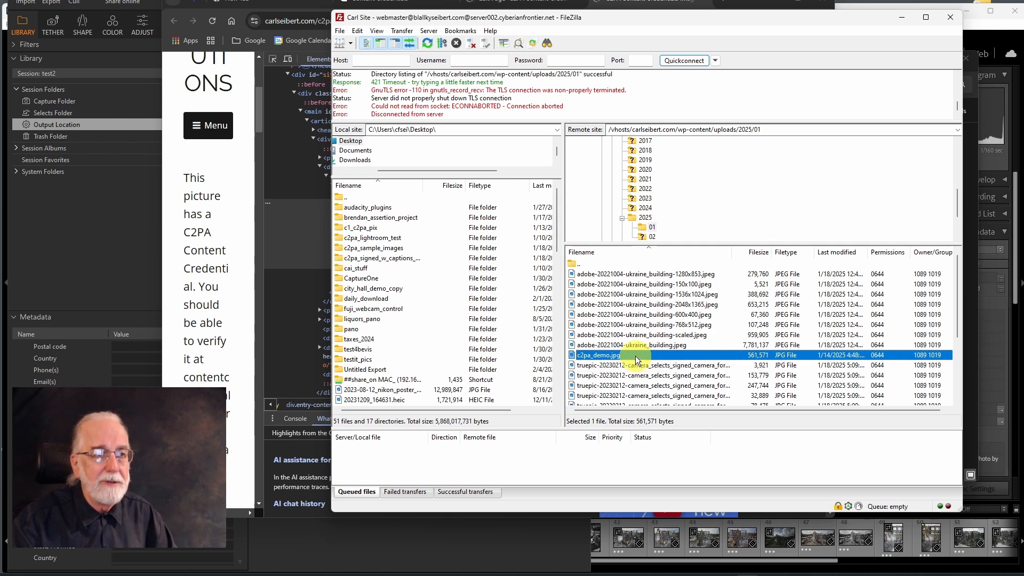
- Return to Chrome, close the developer tools, and review the explanation of deleted WordPress renditions below the demo photo
click(234, 334)
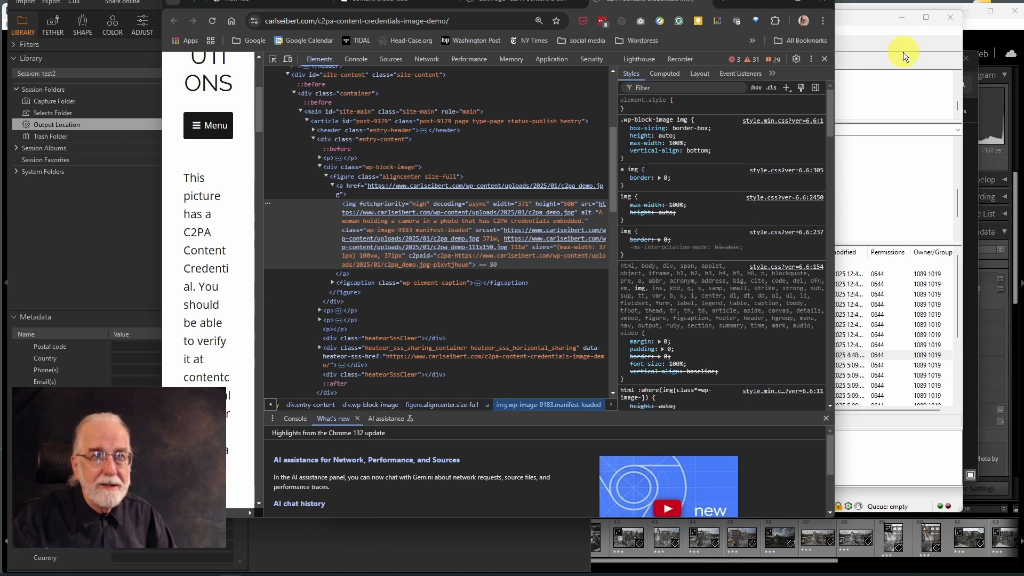
click(824, 62)
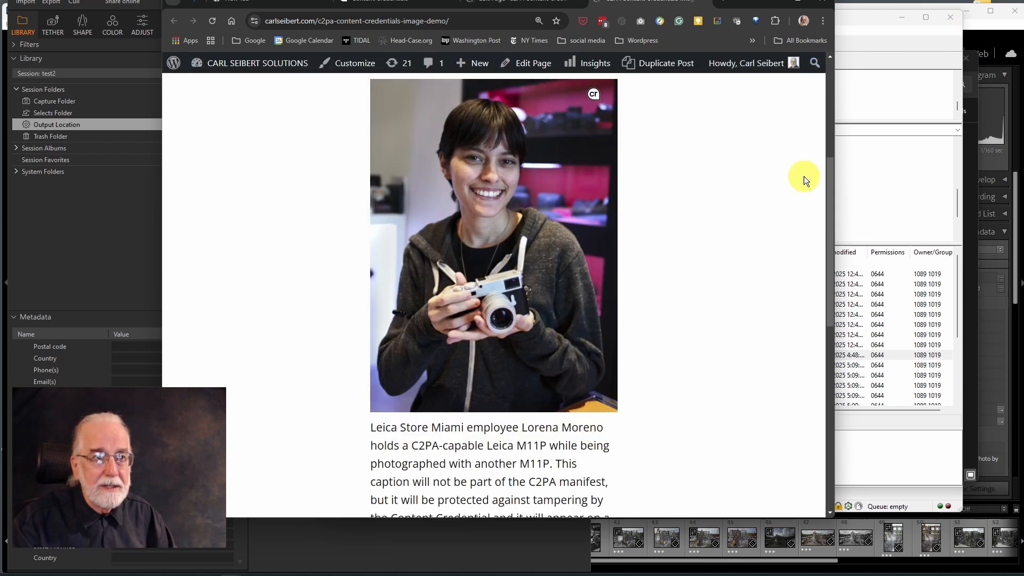
scroll(760, 190, down, 8)
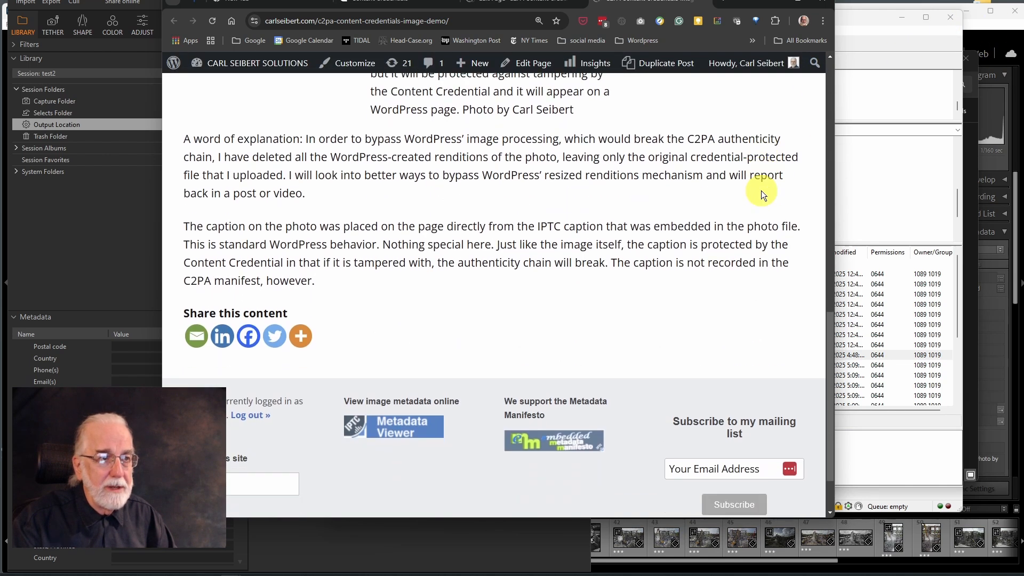
scroll(759, 193, up, 7)
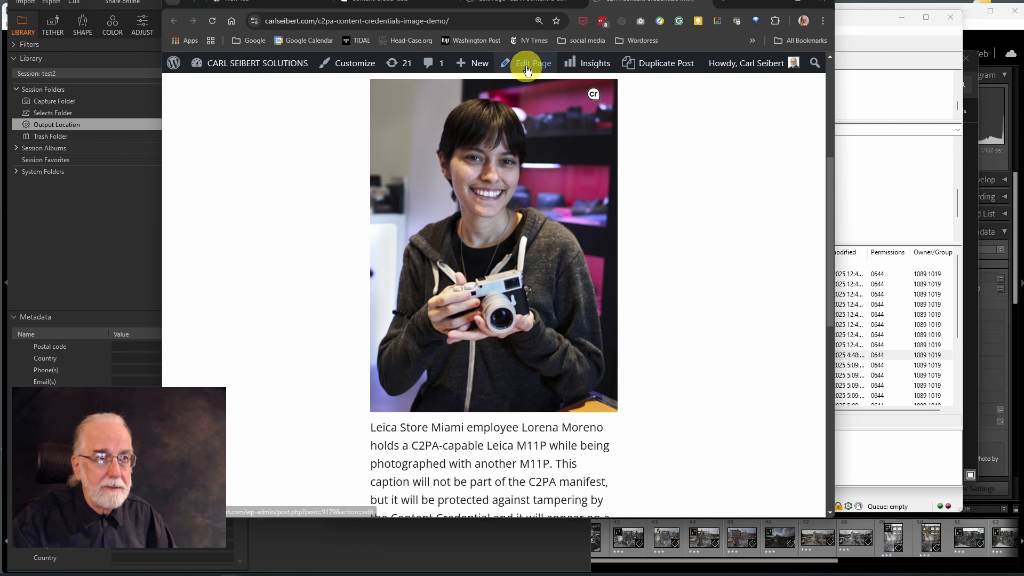
- Open the demo page for editing and add an Image block below the last paragraph
click(525, 63)
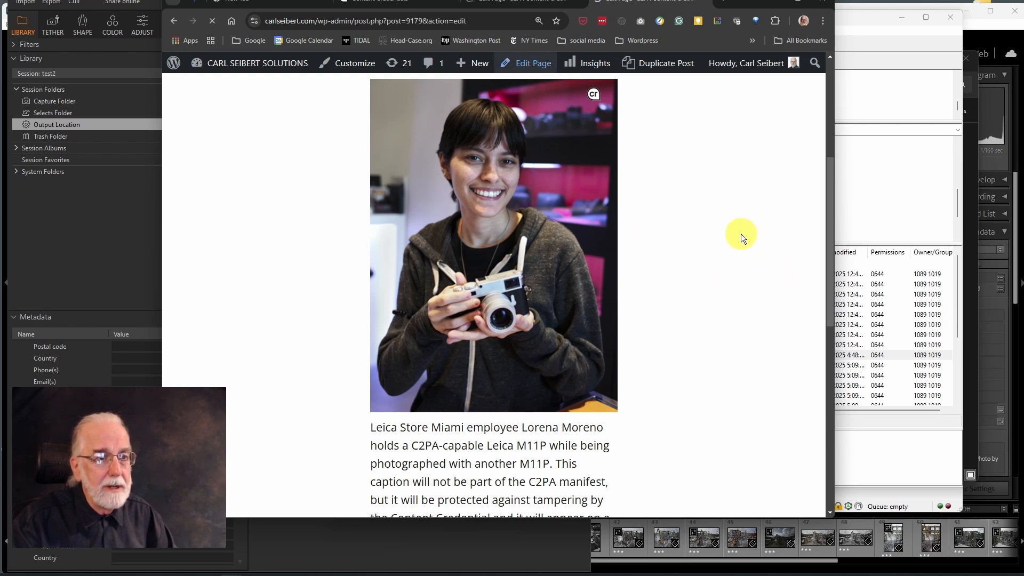
scroll(573, 329, down, 12)
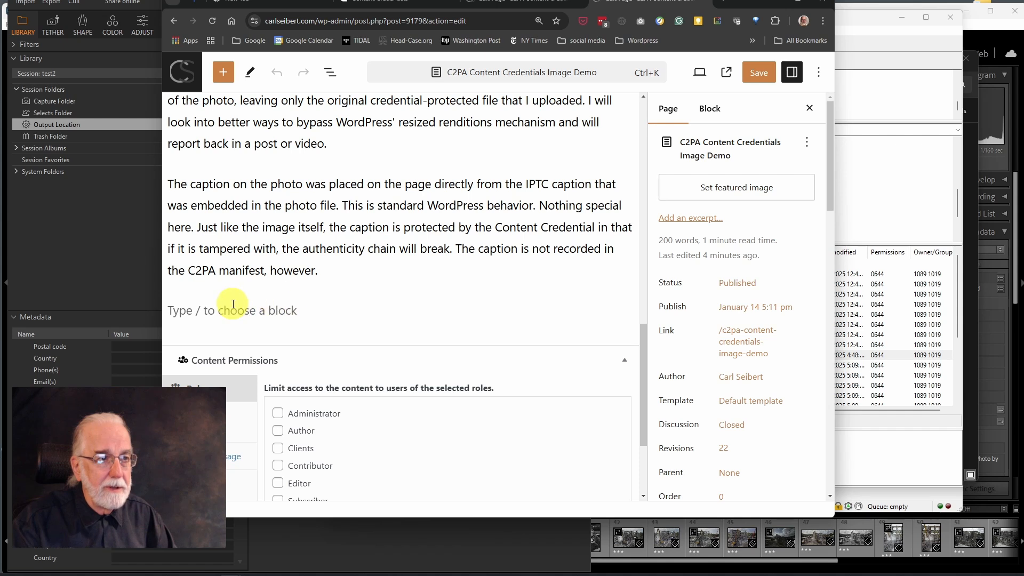
click(233, 304)
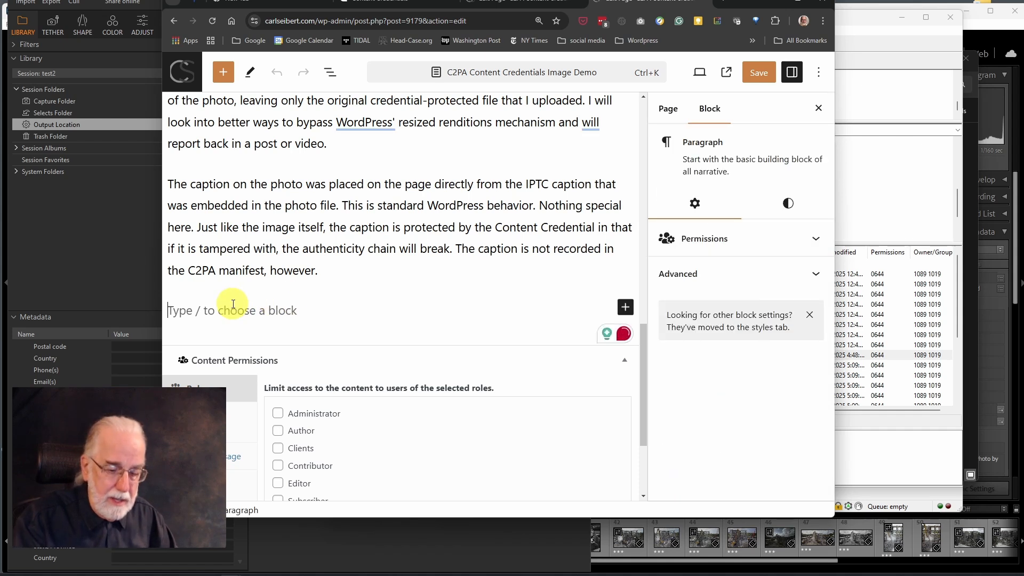
text(/)
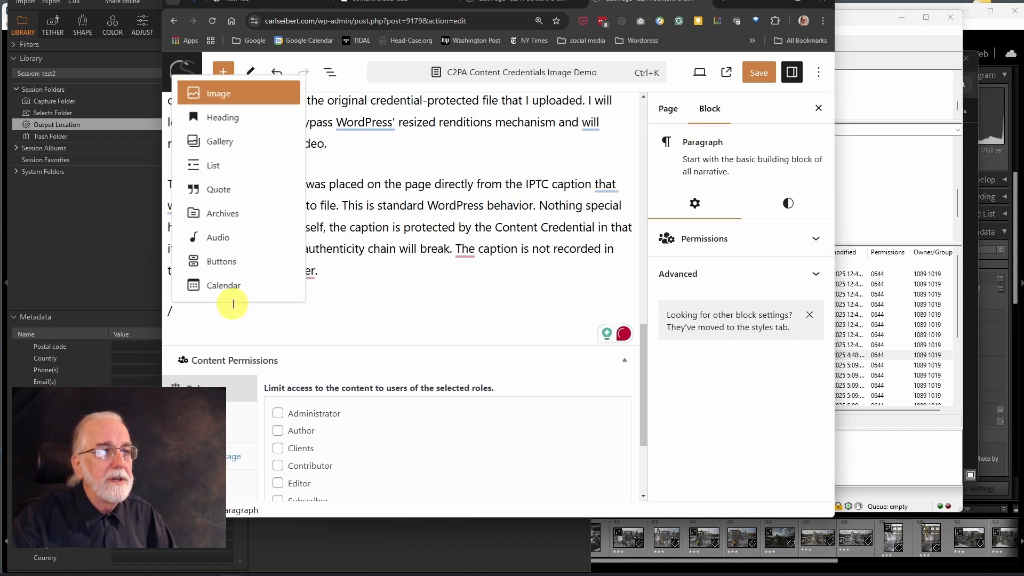
click(238, 93)
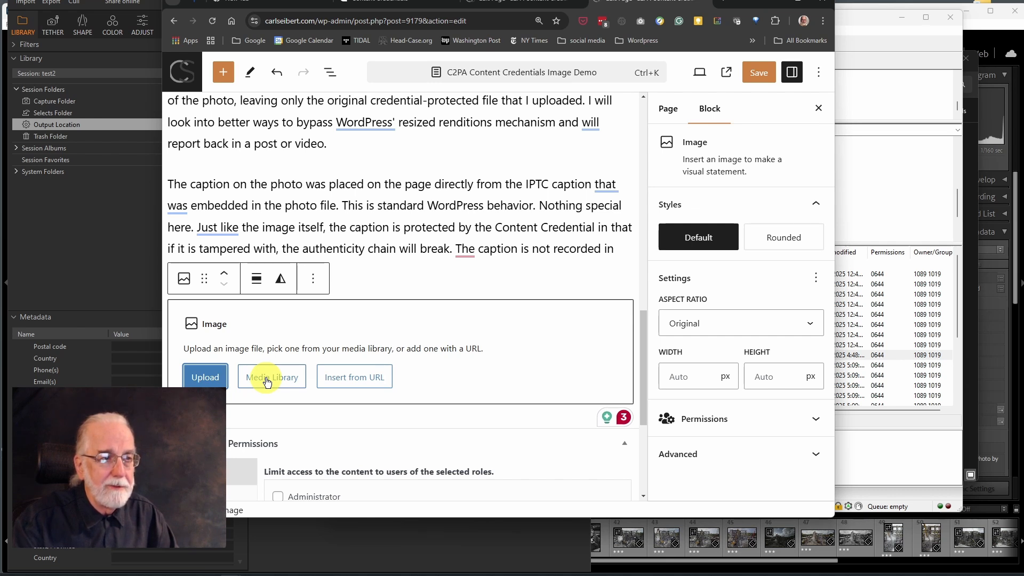
- Insert the Kodak camera photo, truepic-20230212-camera_selects_signed_camera_for_video-scaled.jpg, from the media library
click(266, 381)
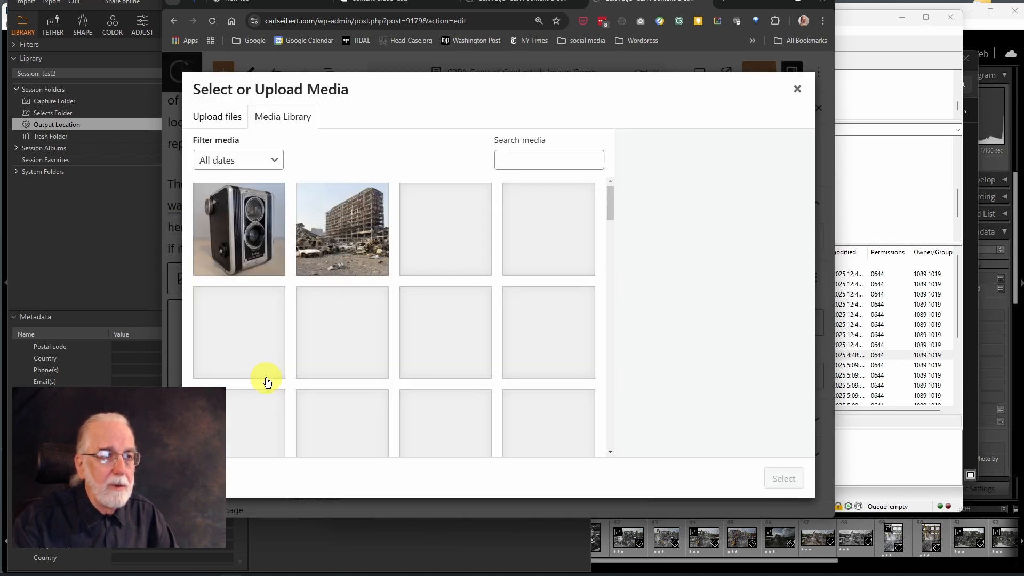
click(254, 234)
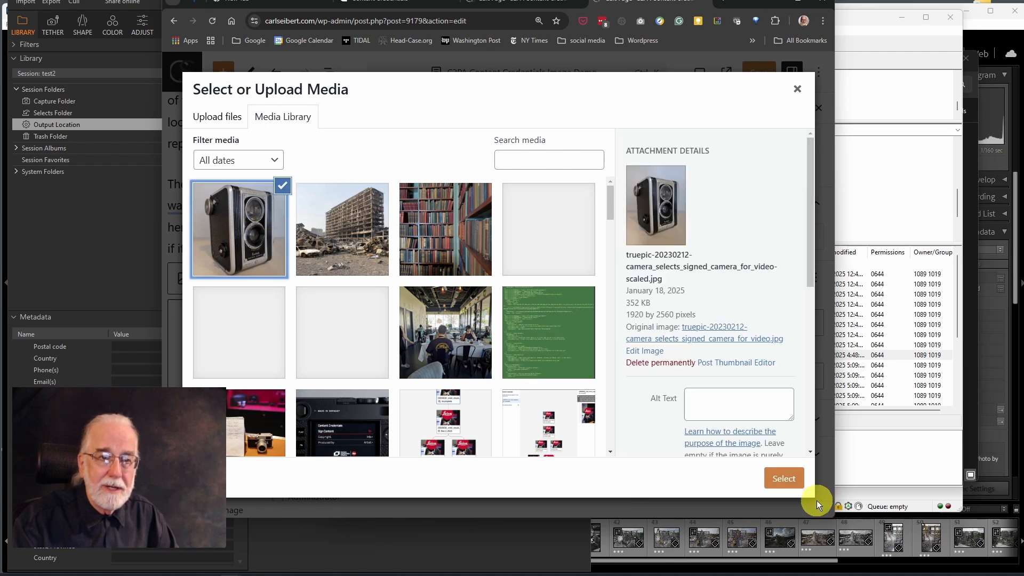
click(787, 481)
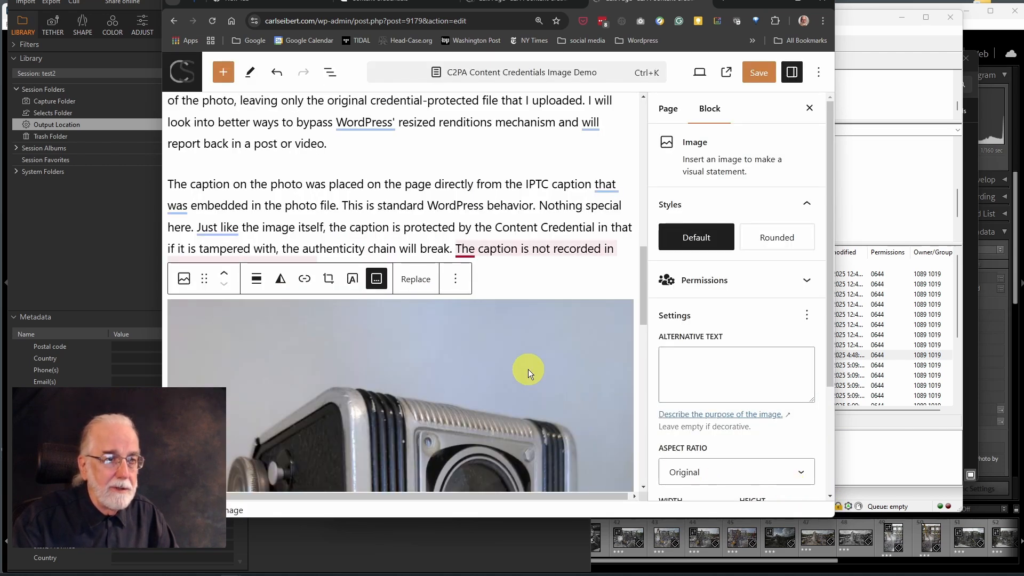
- Shrink the camera photo on the page to about 319 px wide
scroll(528, 369, down, 5)
scroll(528, 369, down, 5)
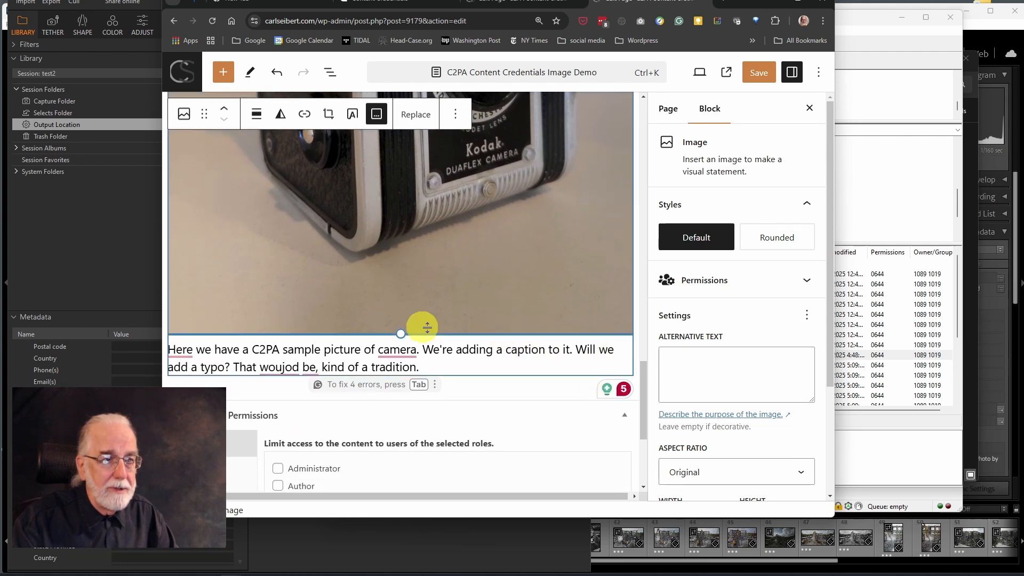
drag(401, 333, 382, 160)
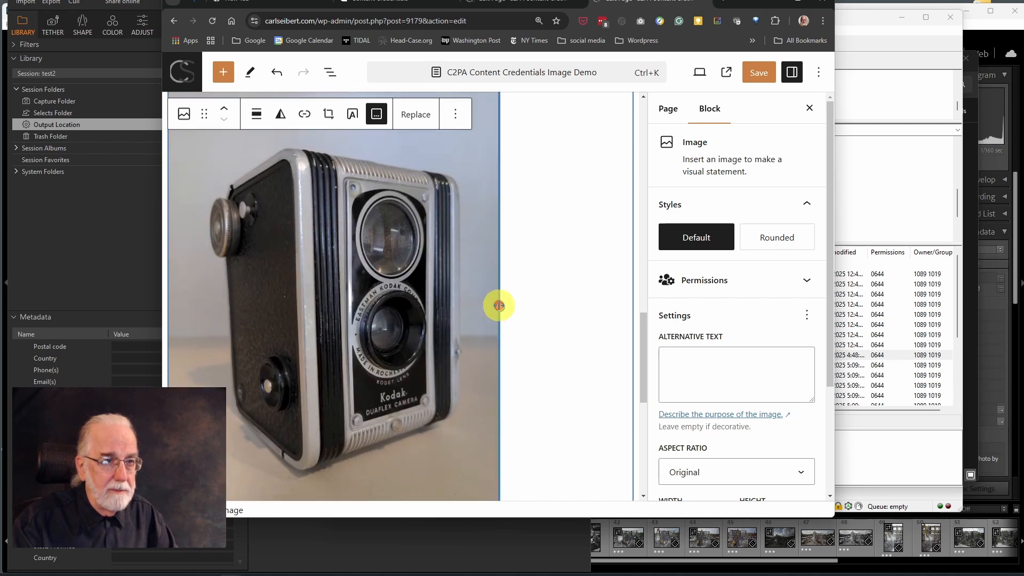
drag(498, 302, 379, 296)
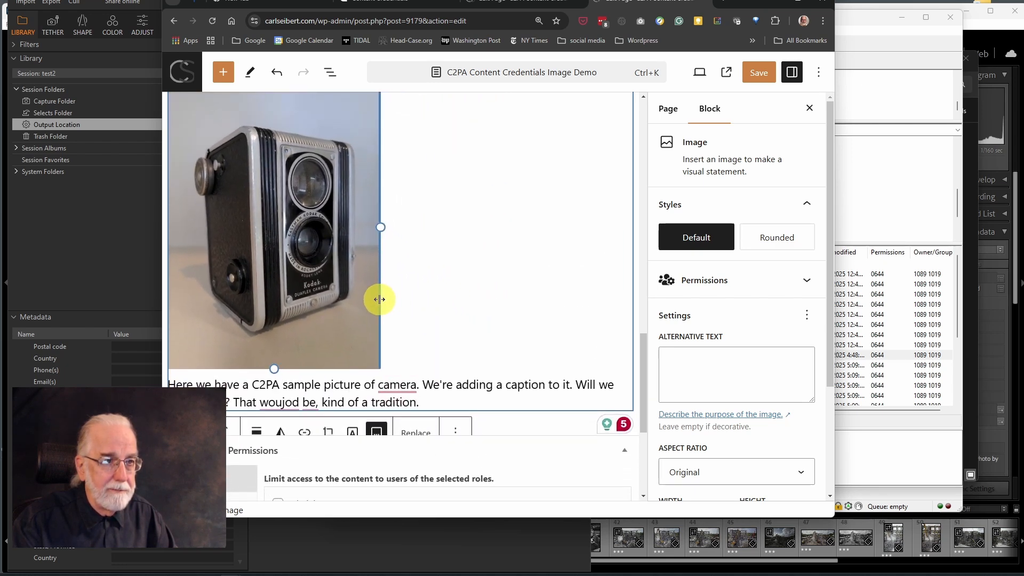
scroll(513, 221, up, 2)
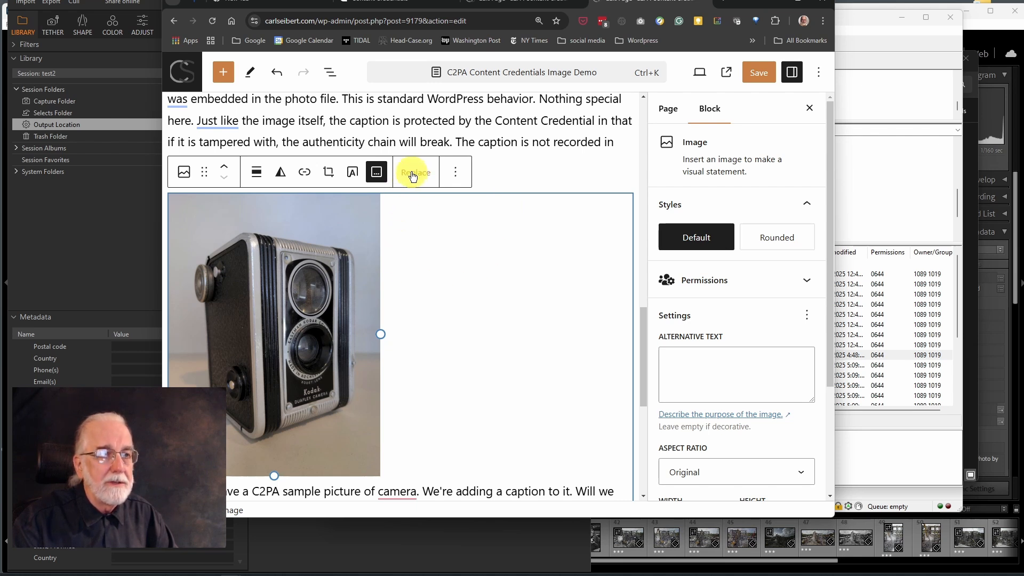
- Highlight the camera photo's caption to review it, and save the page
scroll(469, 306, down, 3)
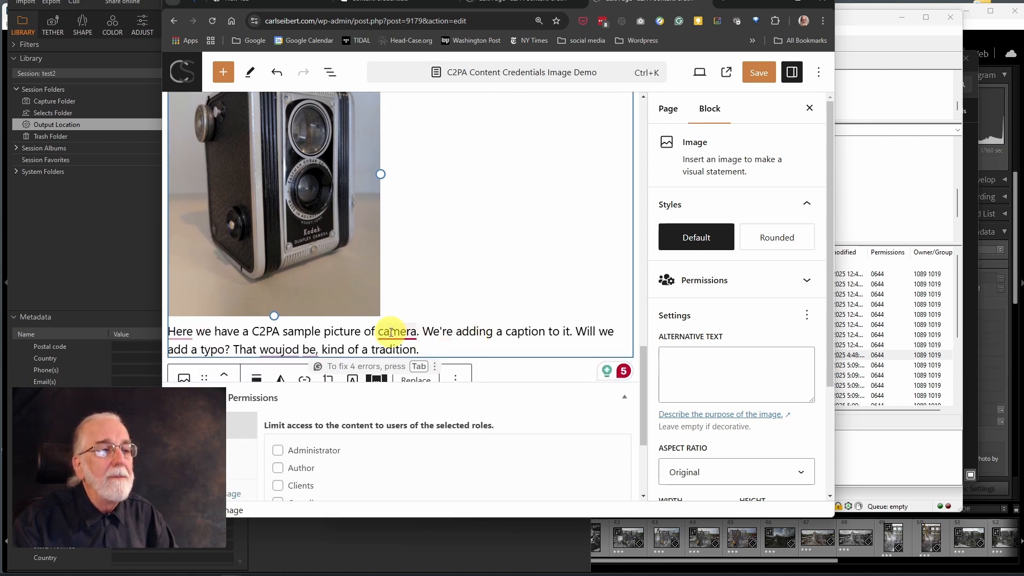
mouse_move(171, 330)
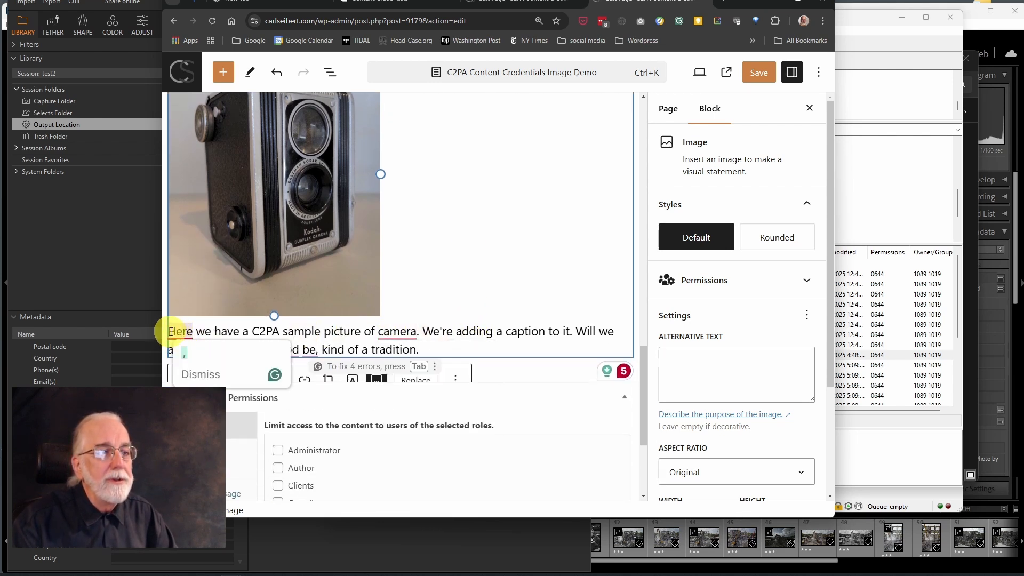
drag(171, 331, 458, 353)
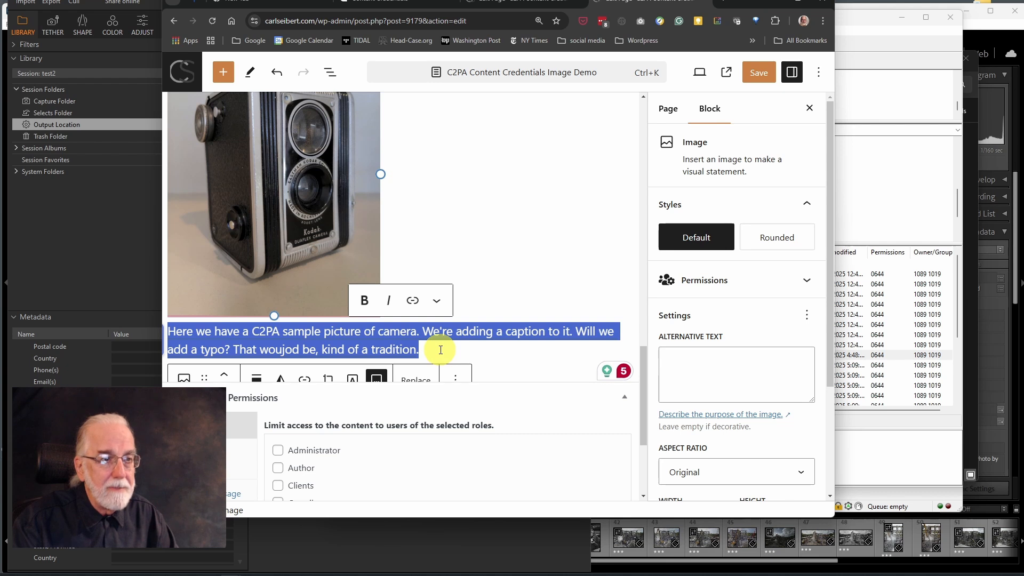
click(441, 349)
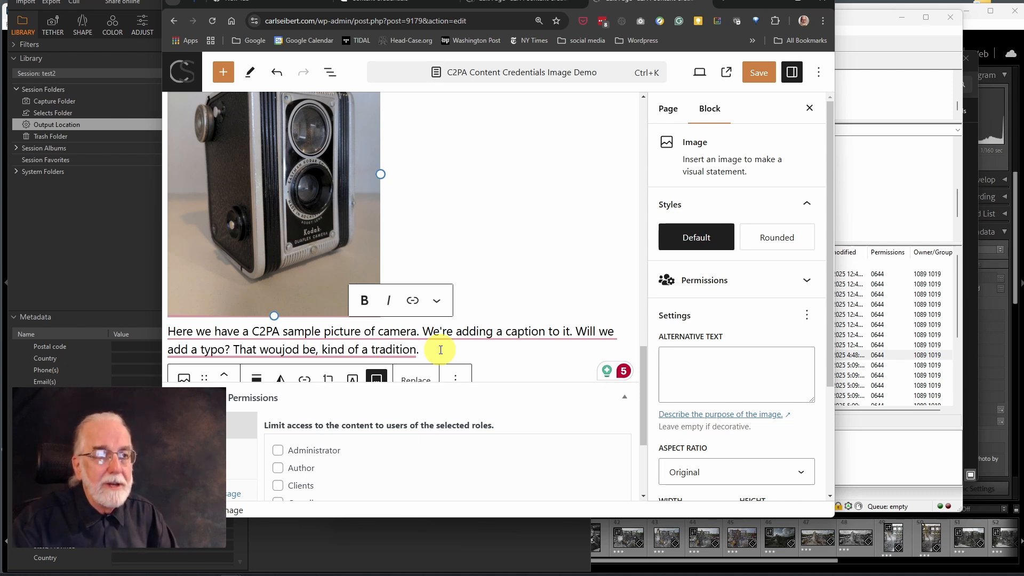
scroll(513, 177, up, 3)
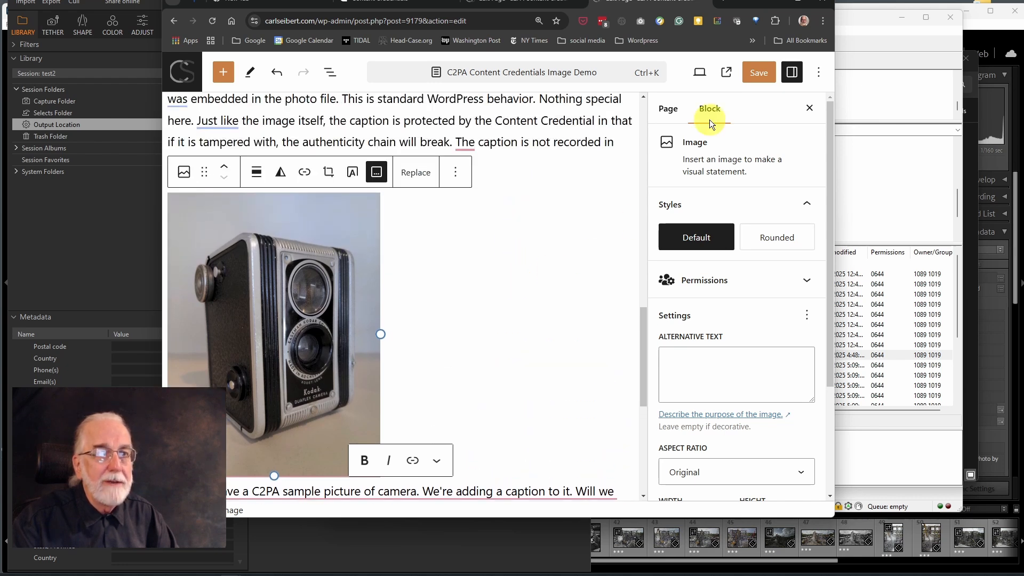
click(760, 72)
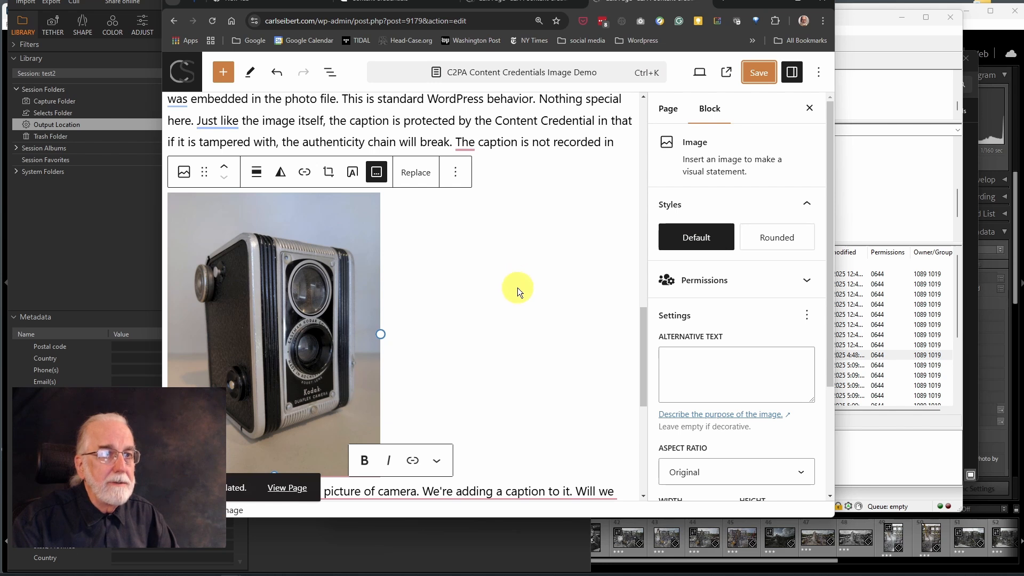
- Highlight the -960x1280 suffix in the camera photo's media URL, and switch to FileZilla to view the rendition file names in the 2025/01 folder
scroll(504, 241, down, 1)
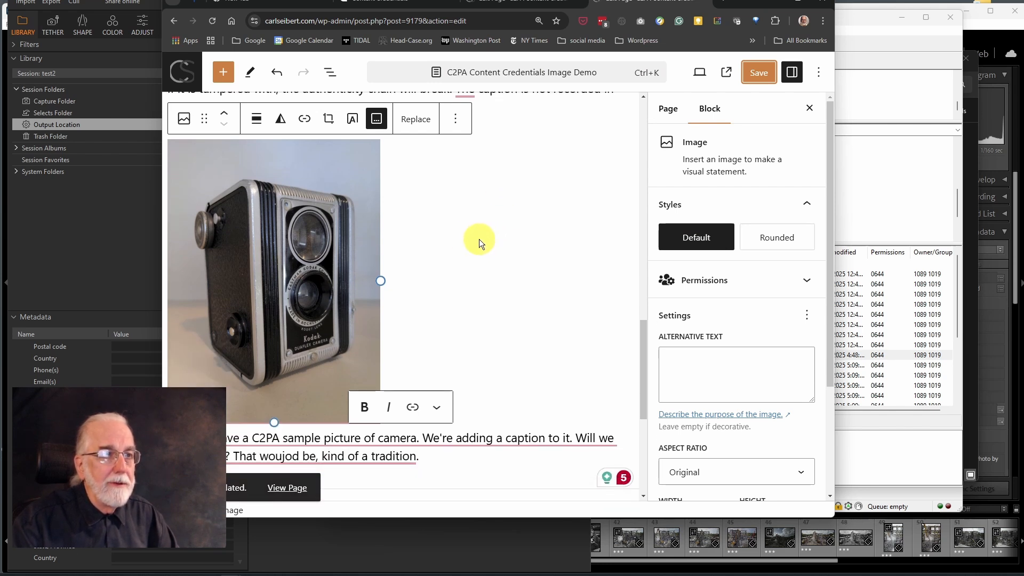
click(419, 129)
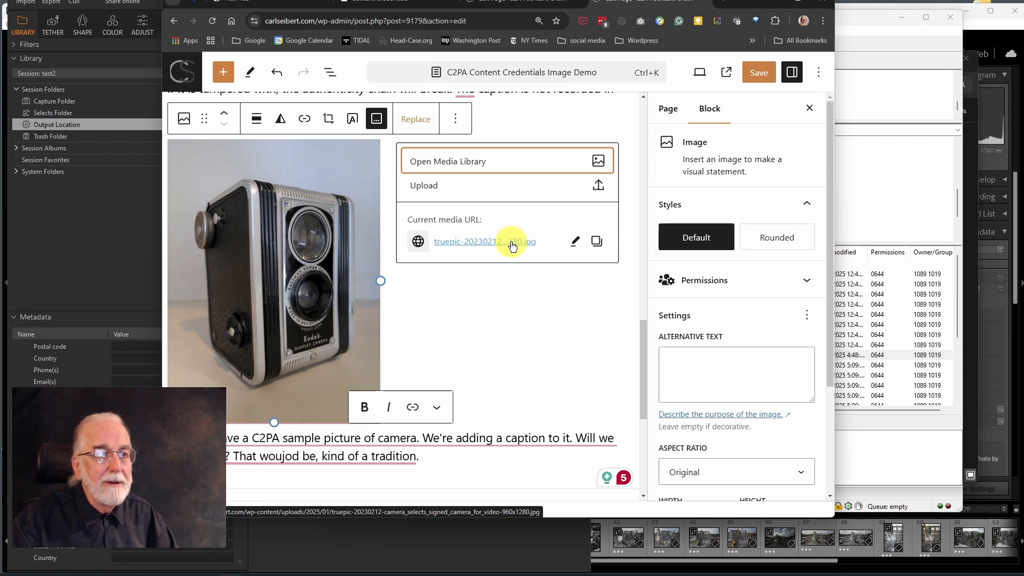
click(574, 244)
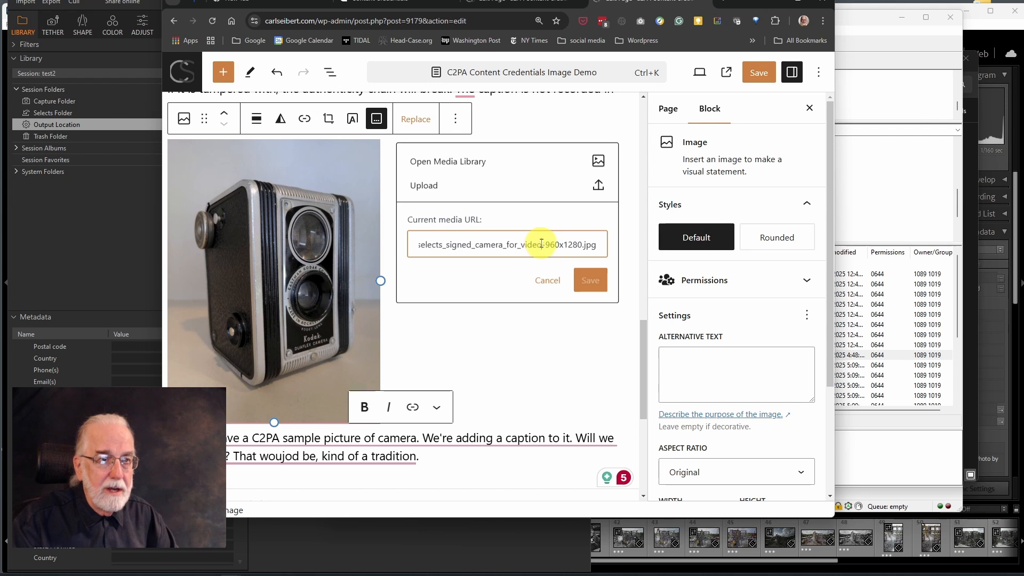
drag(541, 243, 582, 246)
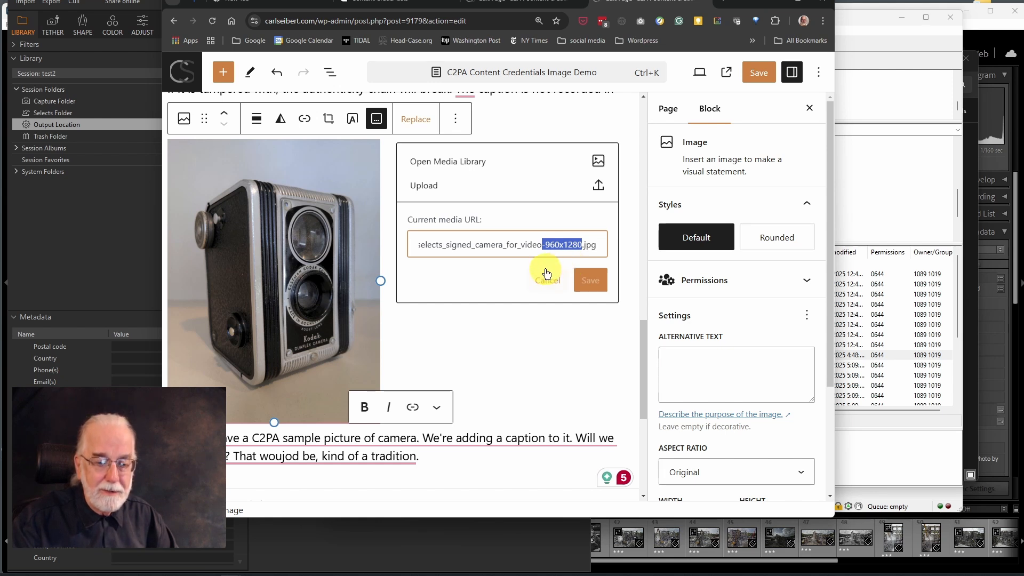
click(880, 199)
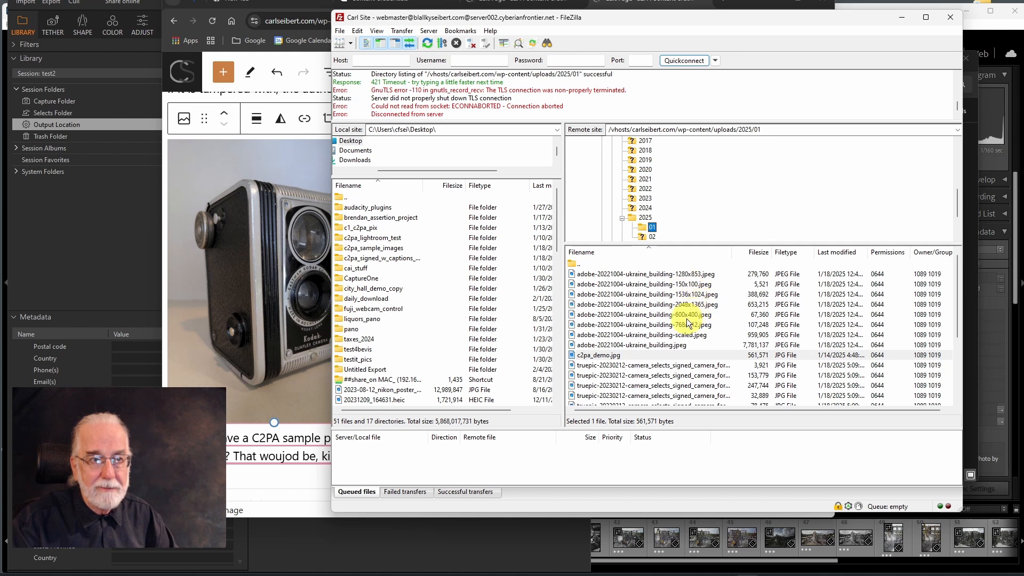
- Return to the page editor in Chrome and remove -960x1280 from the camera photo's media URL so it points to the original file
click(296, 484)
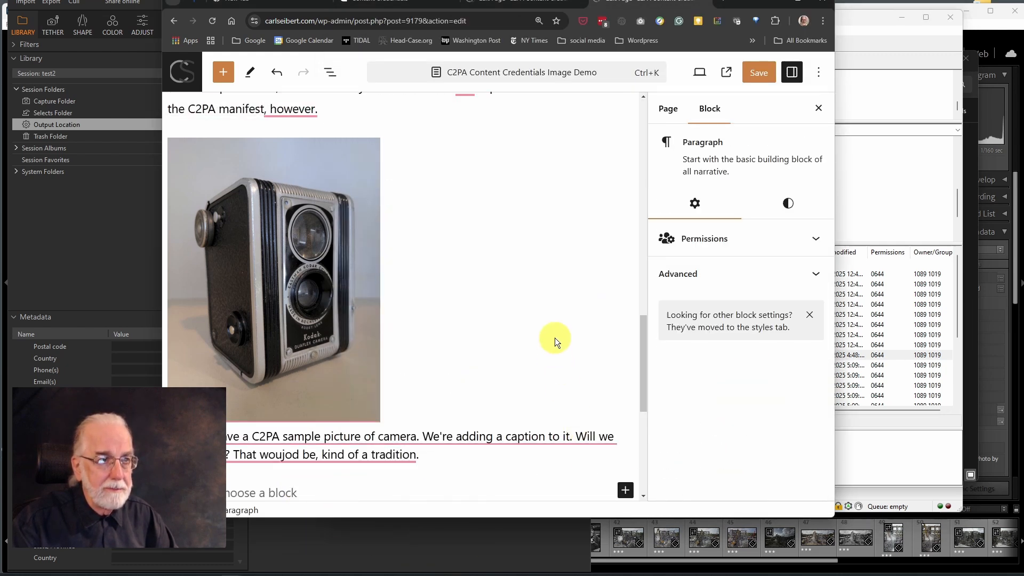
scroll(555, 338, up, 3)
click(365, 342)
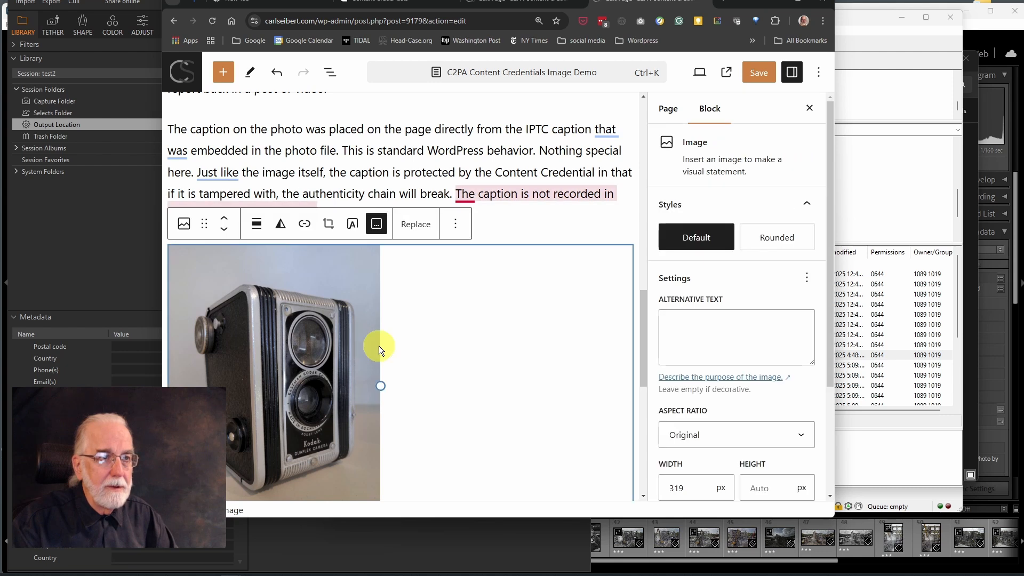
click(416, 224)
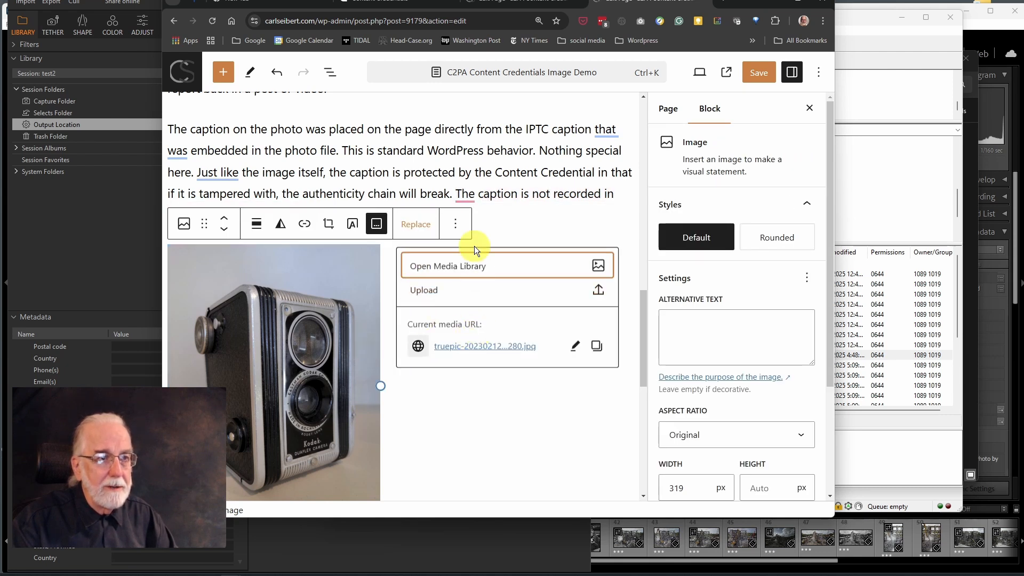
click(575, 346)
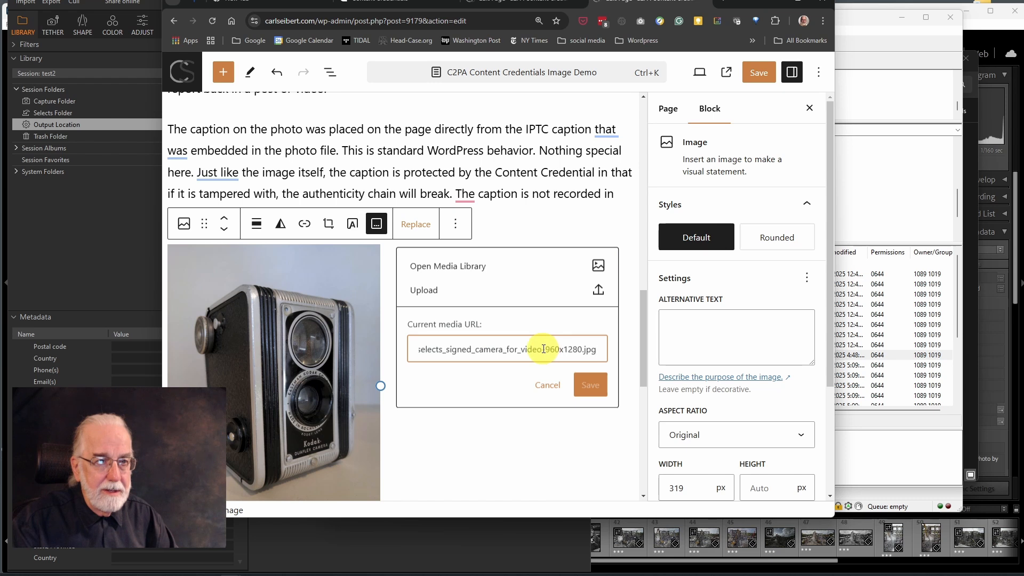
drag(542, 349, 583, 353)
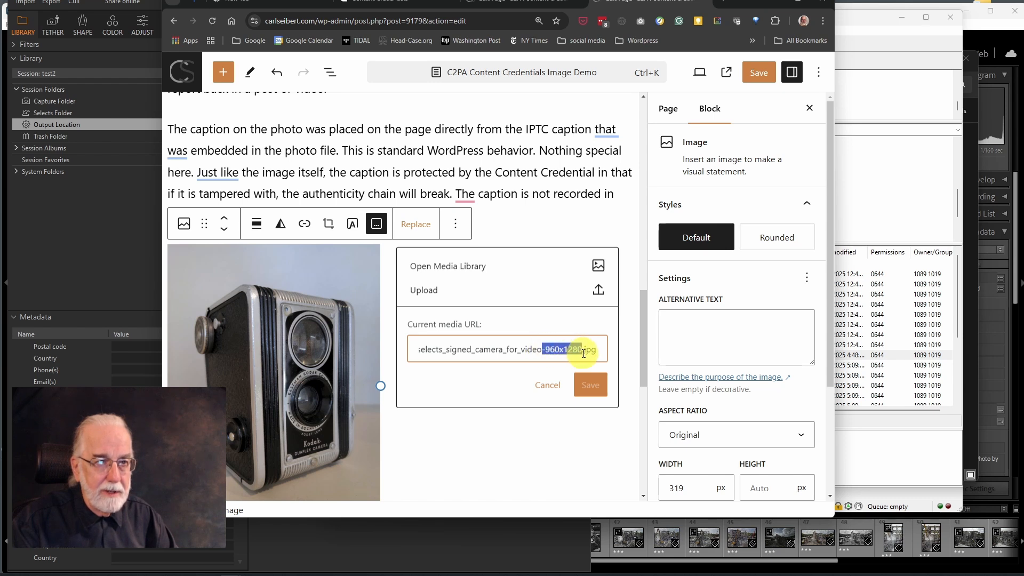
key(BackSpace)
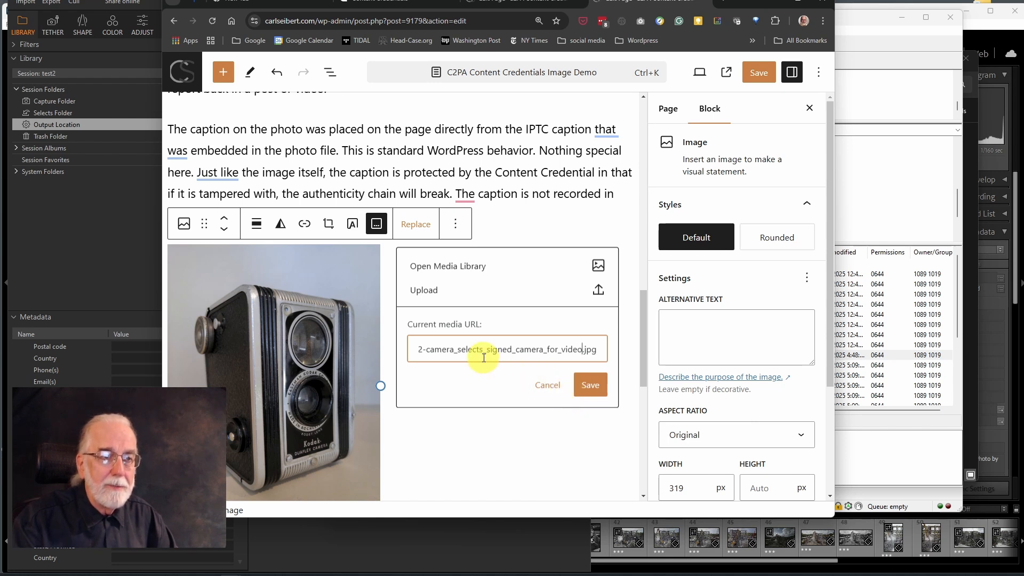
click(586, 386)
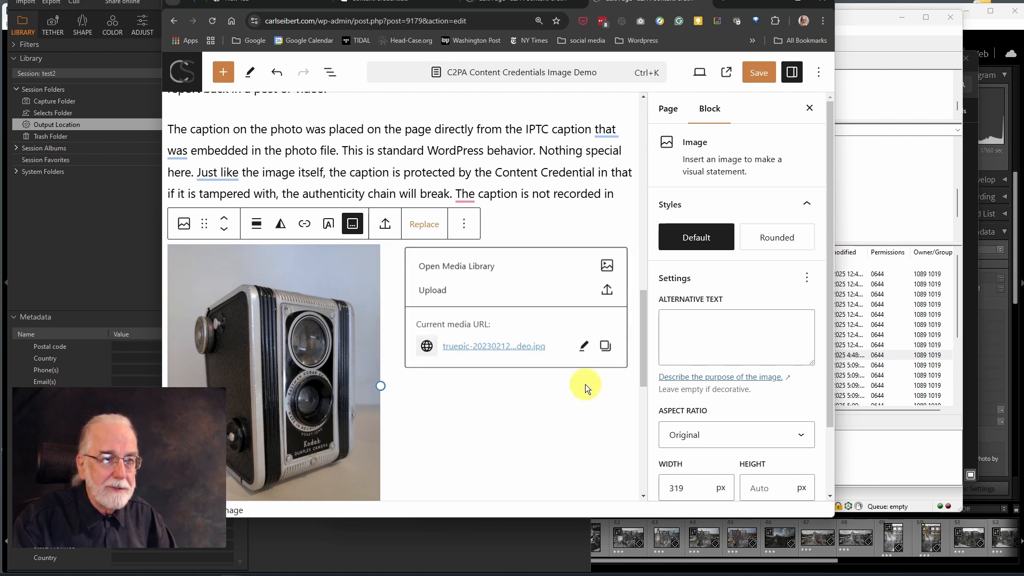
key(Return)
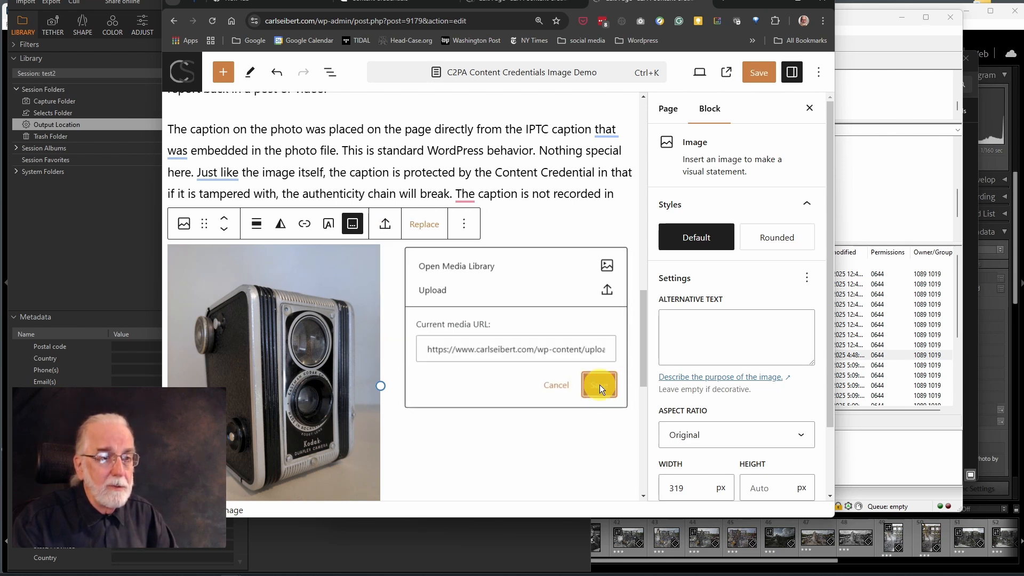
click(555, 434)
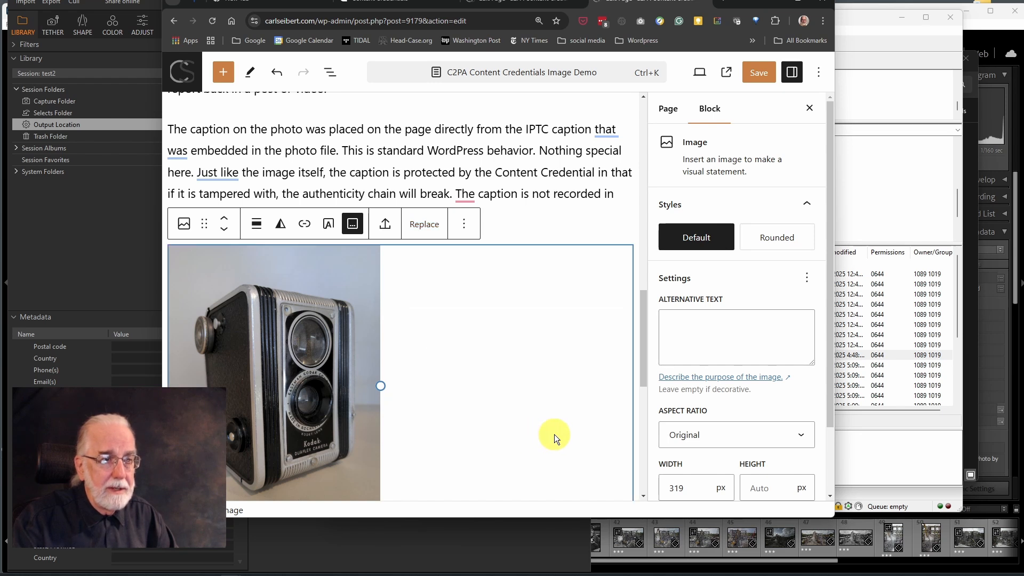
- Align the camera photo to the center and save the page
click(256, 224)
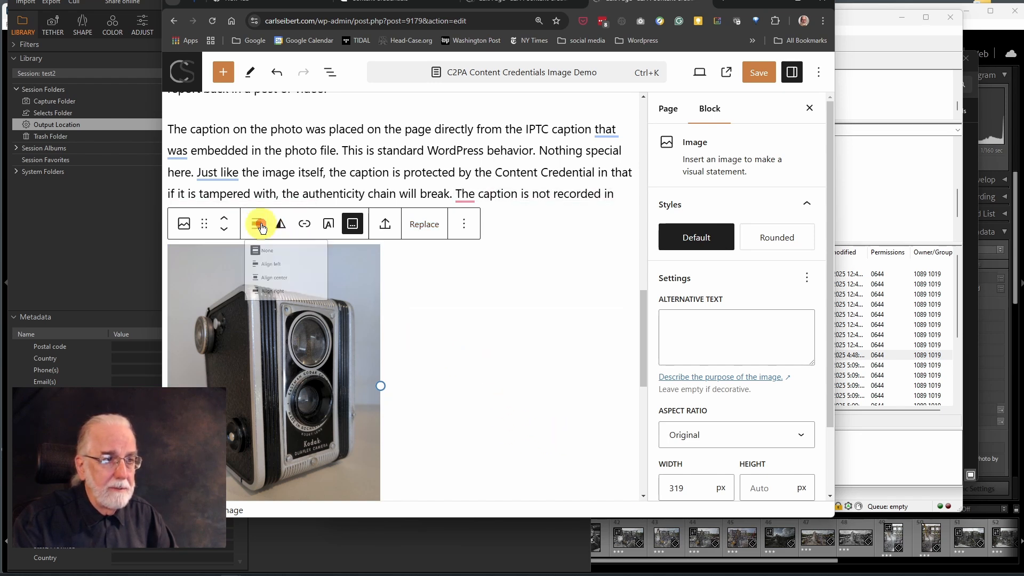
click(281, 310)
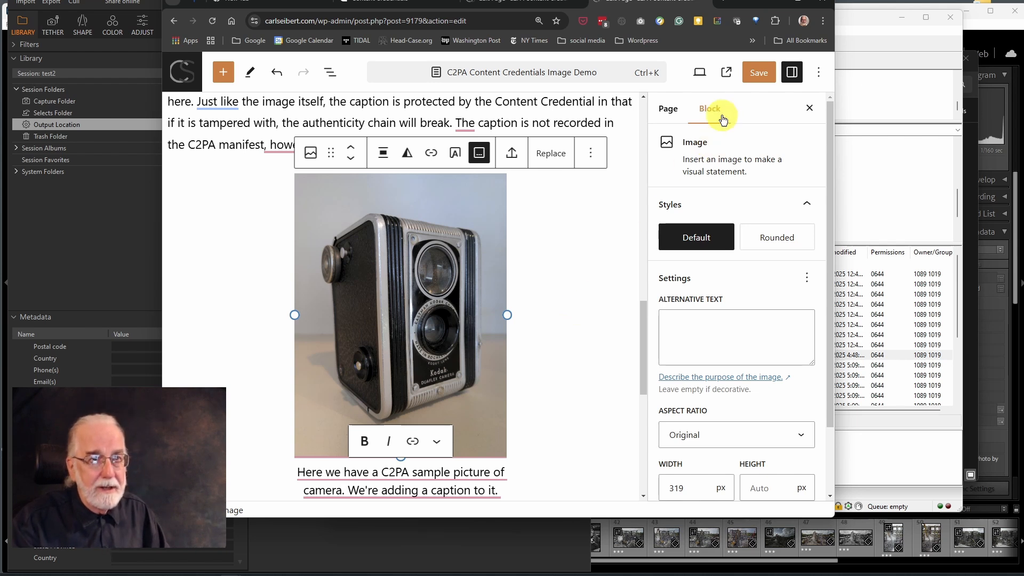
click(755, 78)
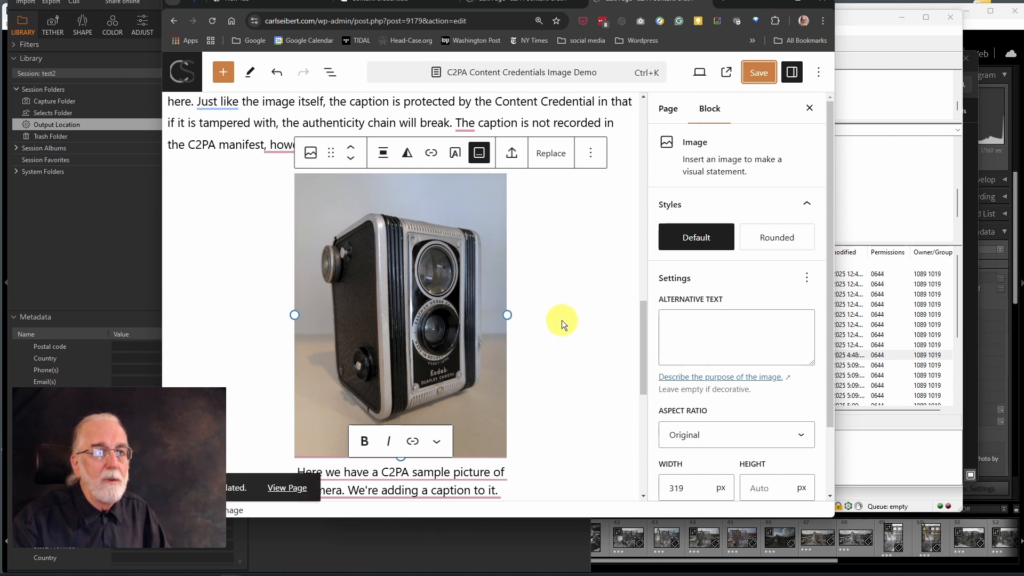
- Open the published C2PA Content Credentials Image Demo page, verify the camera photo's Content Credentials, and view the credential summary from its CR badge
click(725, 74)
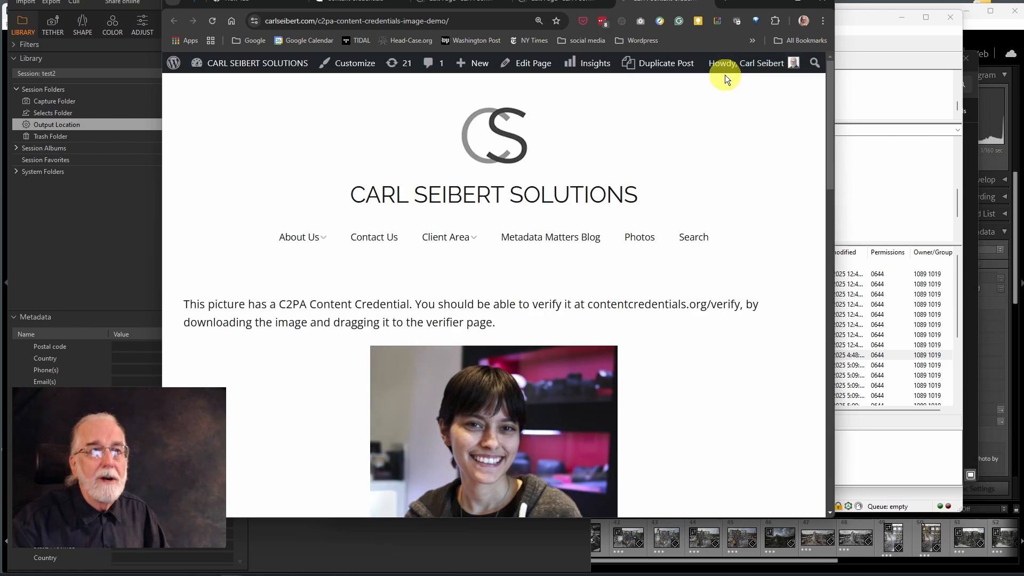
scroll(696, 354, down, 15)
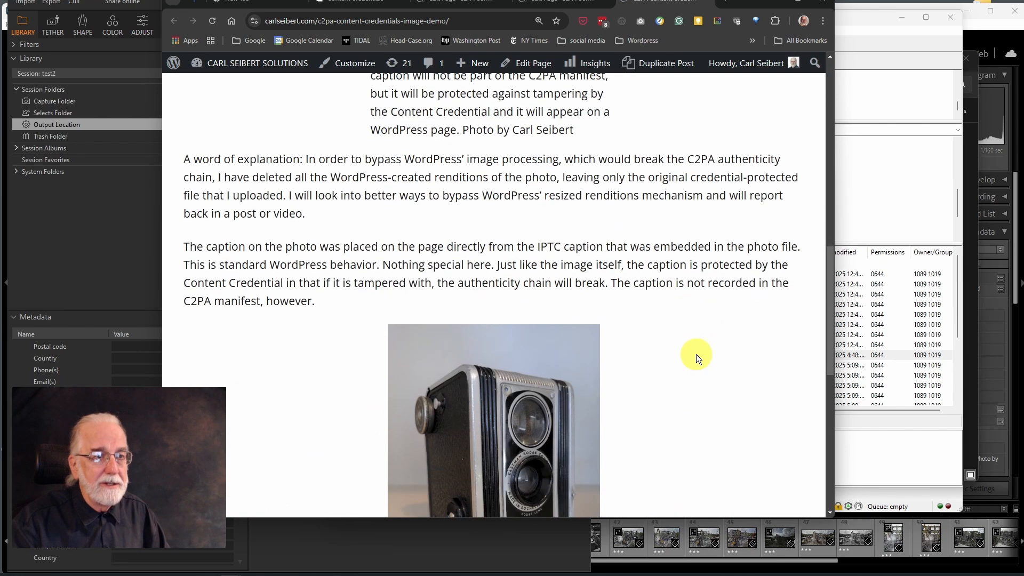
scroll(696, 354, down, 1)
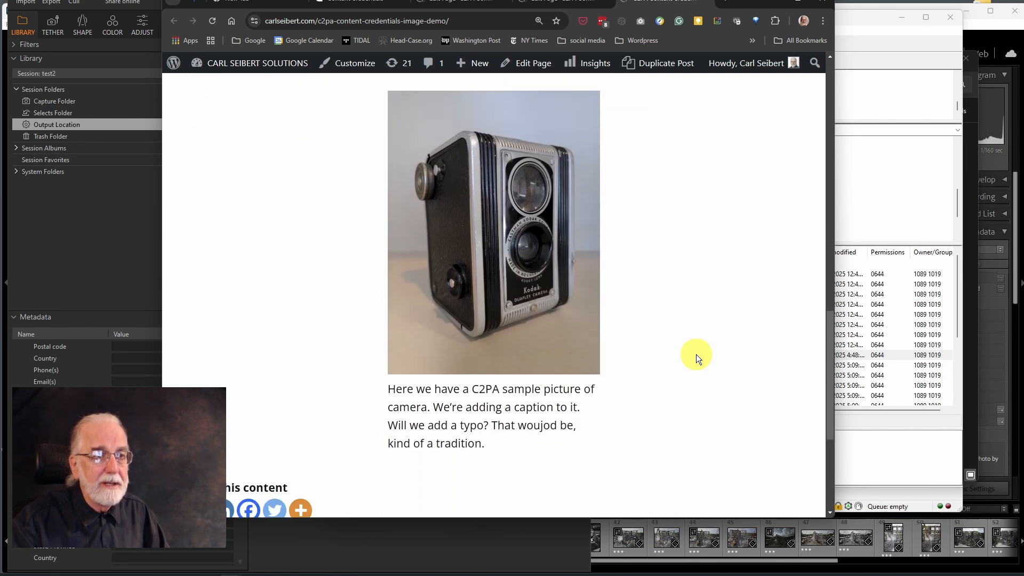
right_click(506, 209)
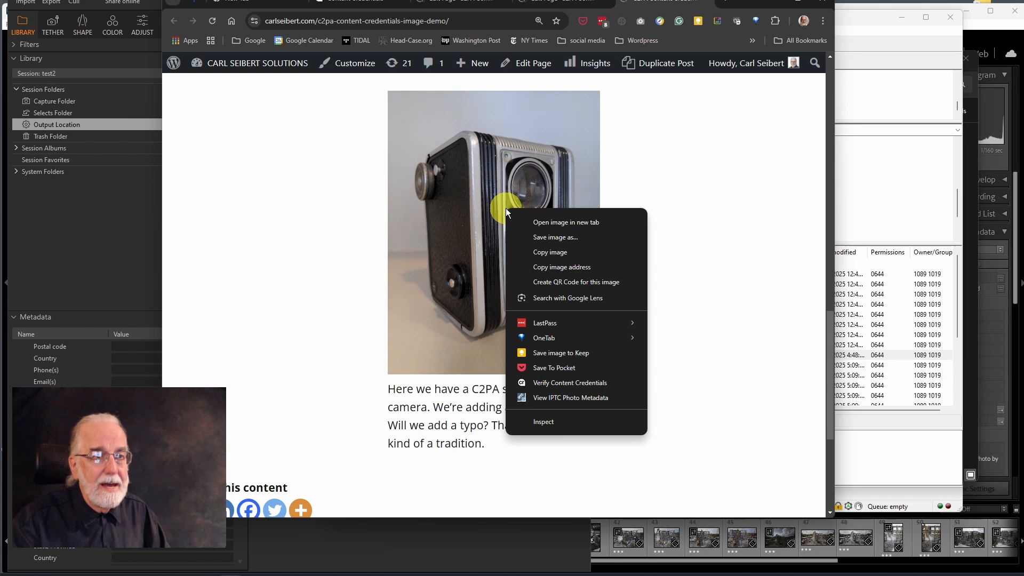
click(557, 382)
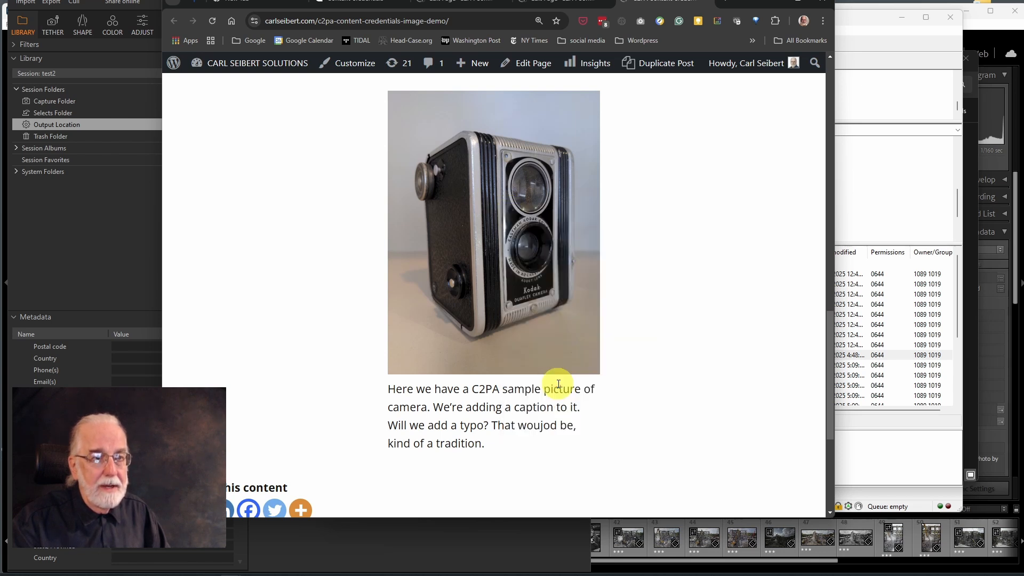
scroll(717, 259, up, 1)
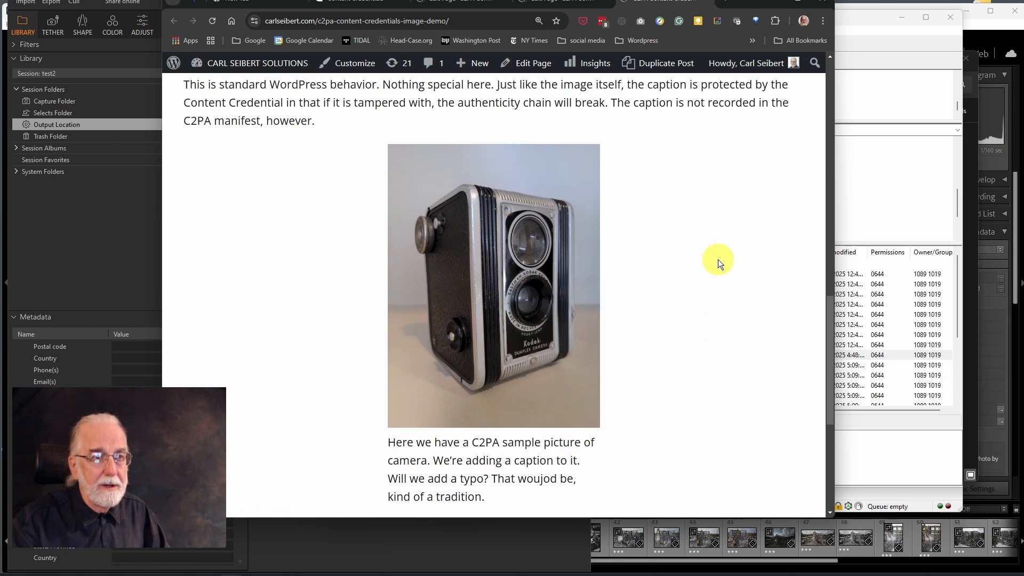
mouse_move(584, 167)
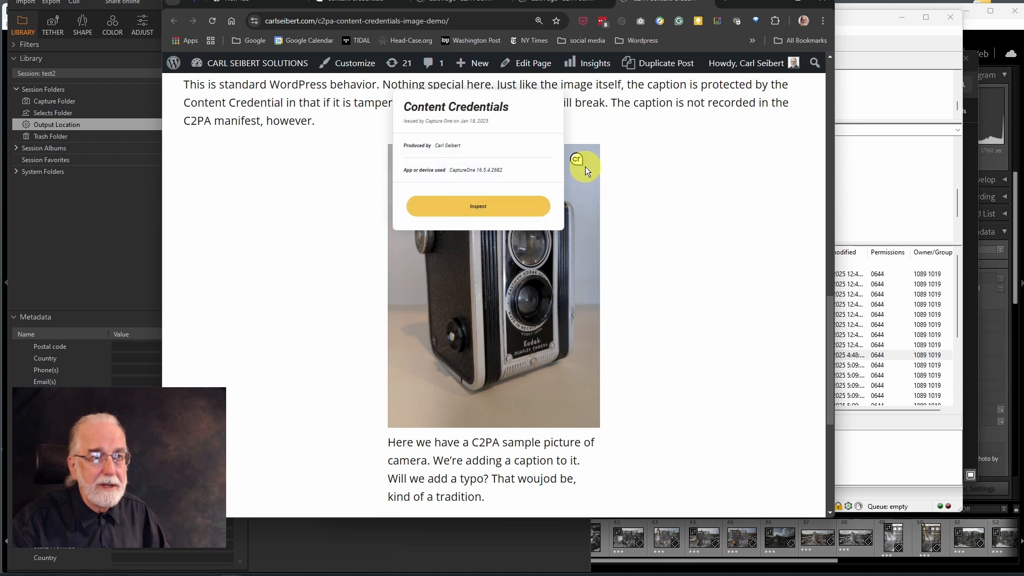